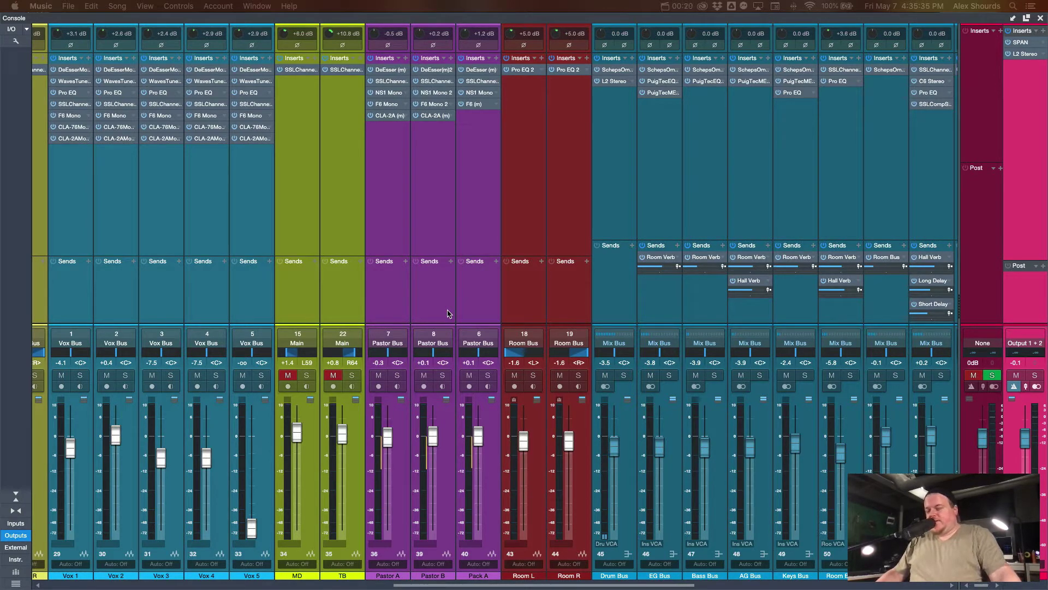
Pull the Pack A (channel 6) fader all the way down to -oo.
scroll(306, 289, "left", 3)
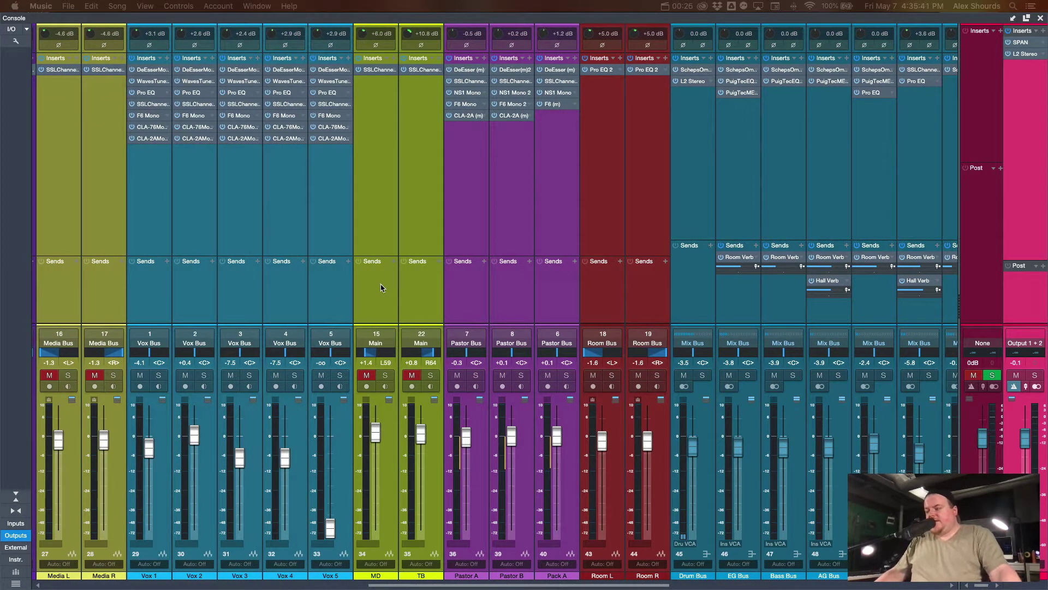
scroll(381, 287, "right", 3)
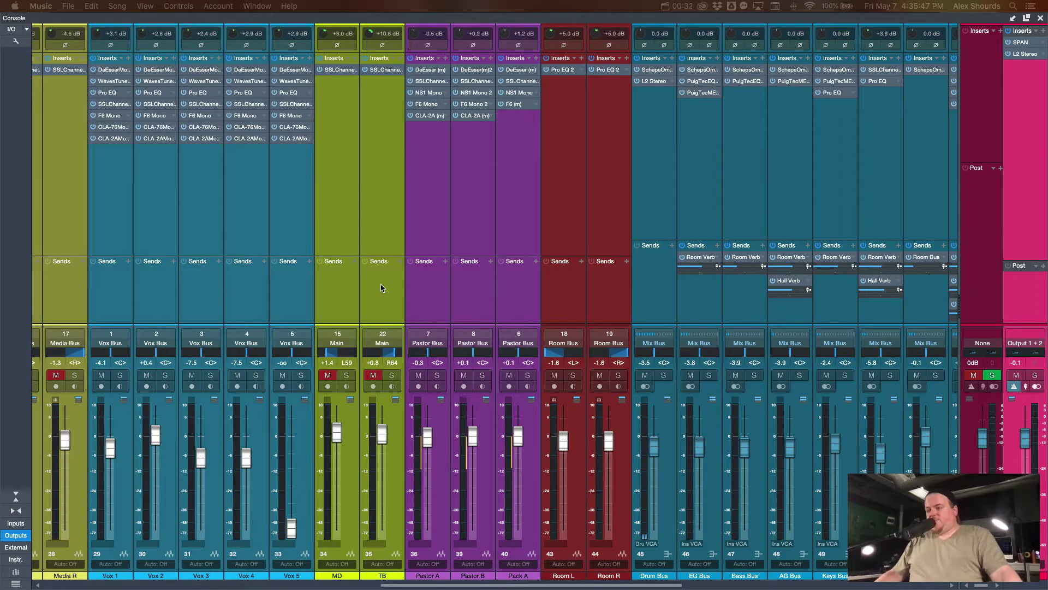
scroll(382, 284, "right", 20)
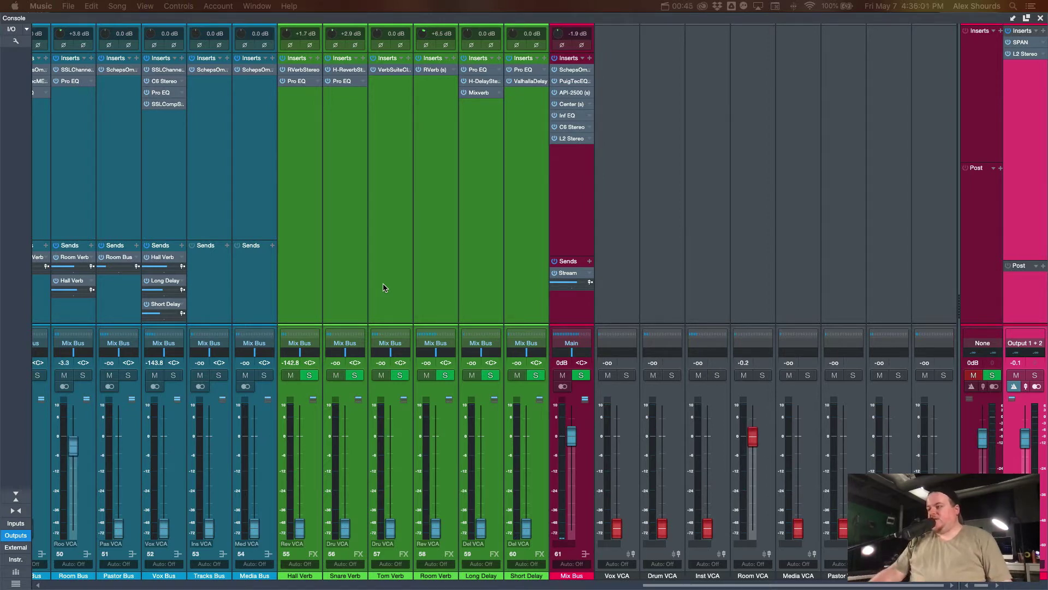
scroll(352, 287, "left", 15)
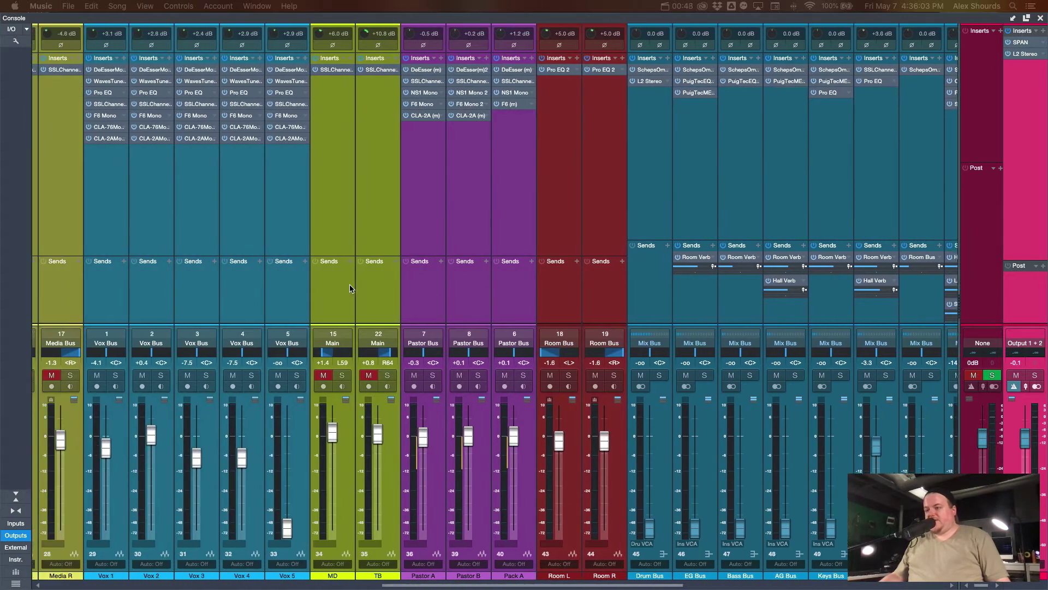
scroll(322, 299, "left", 2)
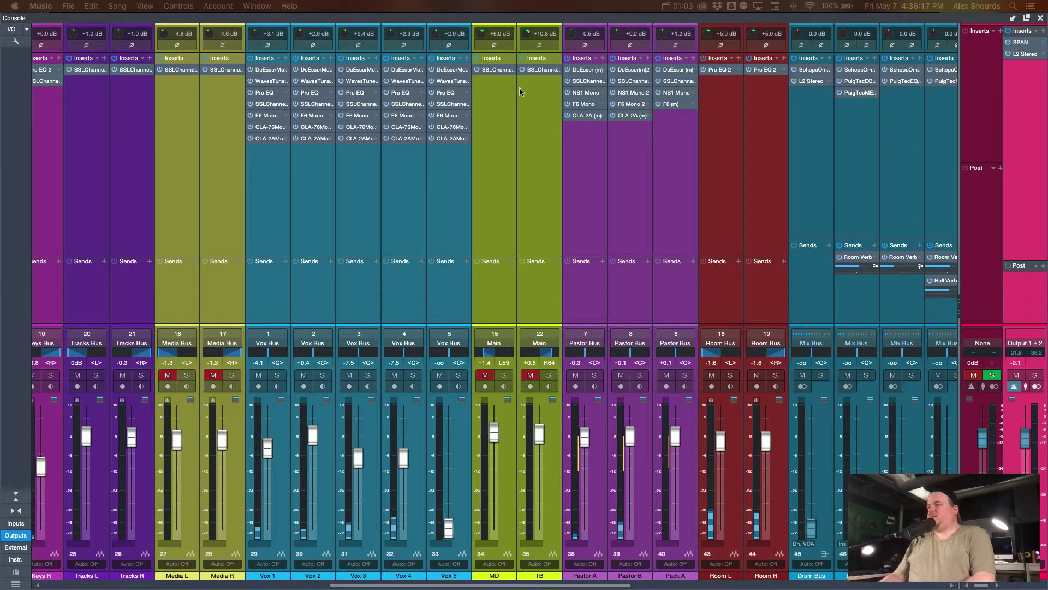
scroll(487, 147, "right", 10)
scroll(487, 152, "right", 5)
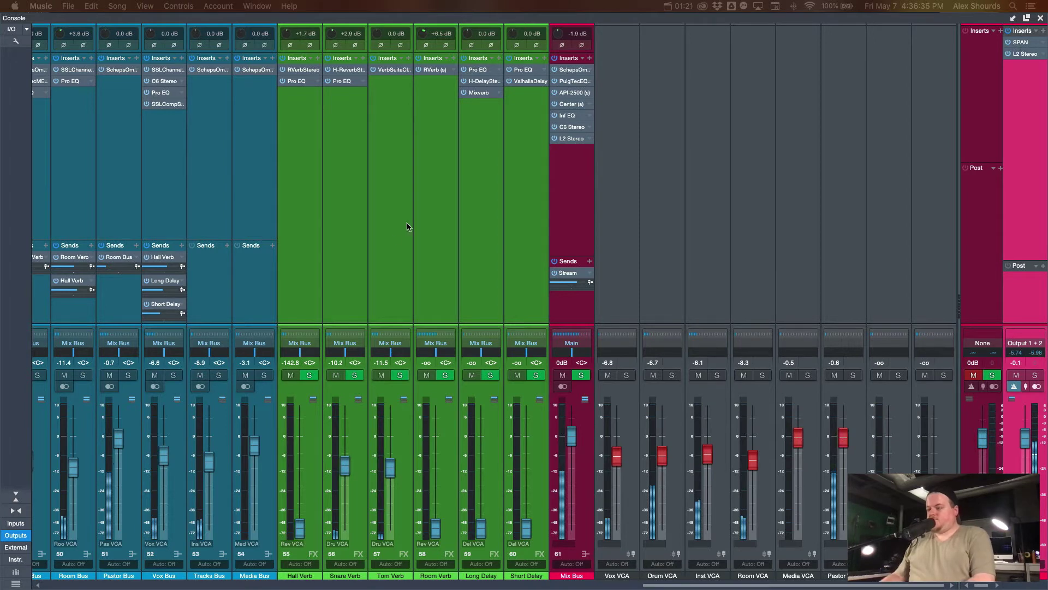
scroll(393, 237, "left", 15)
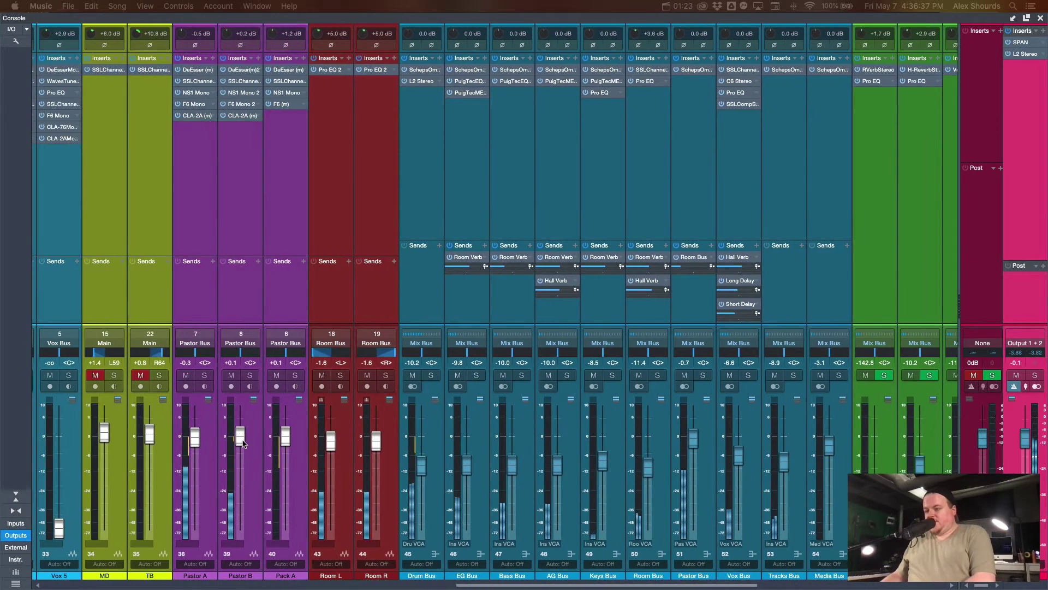
left_click(243, 441)
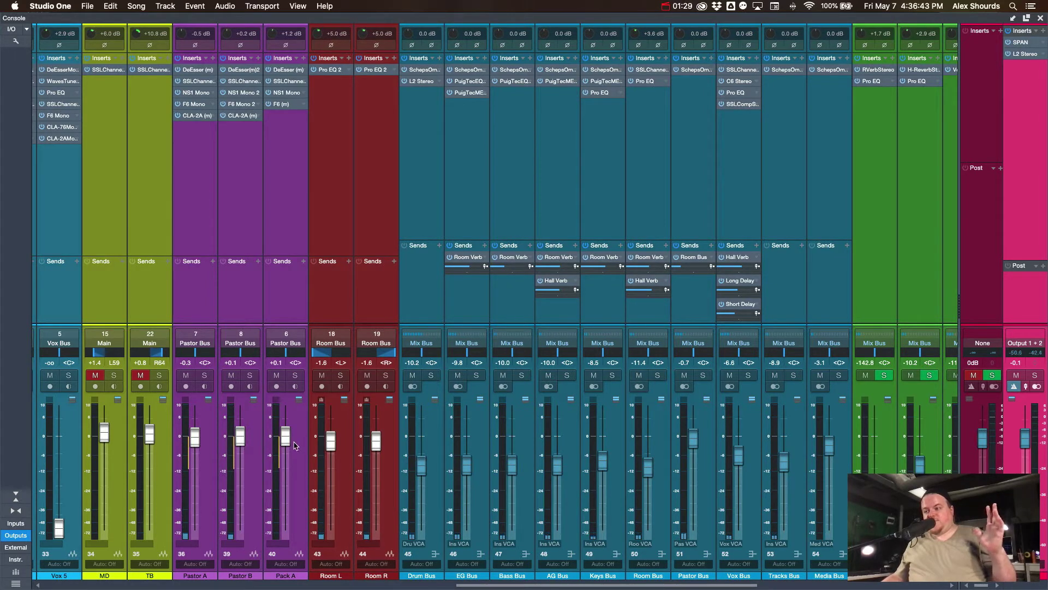
left_click_drag(285, 440, 283, 587)
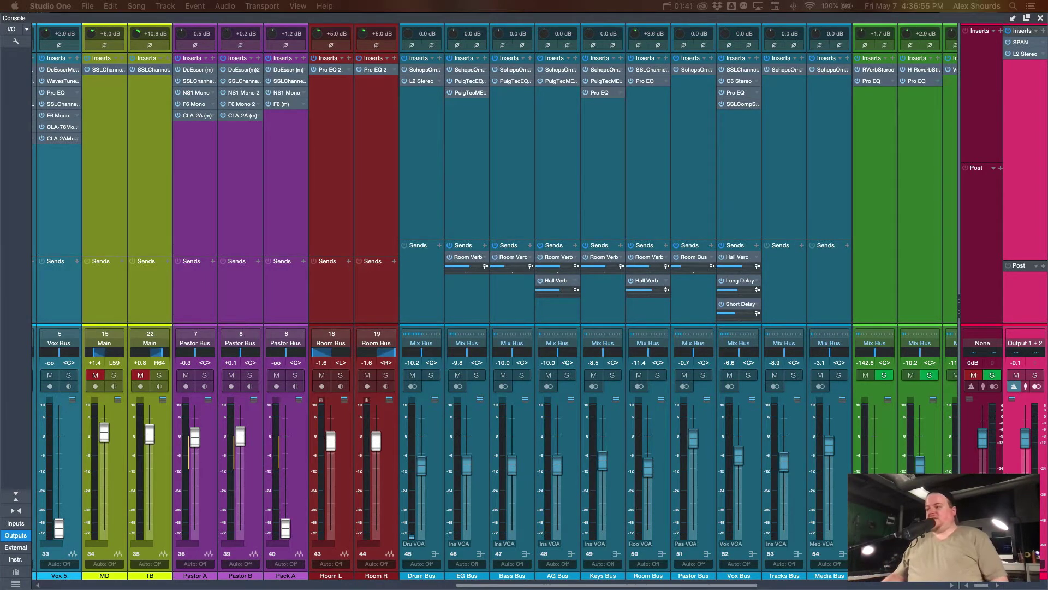
Drag the Pastor B fader fully down to -oo so it drops out of the pastor bus.
scroll(107, 149, "right", 10)
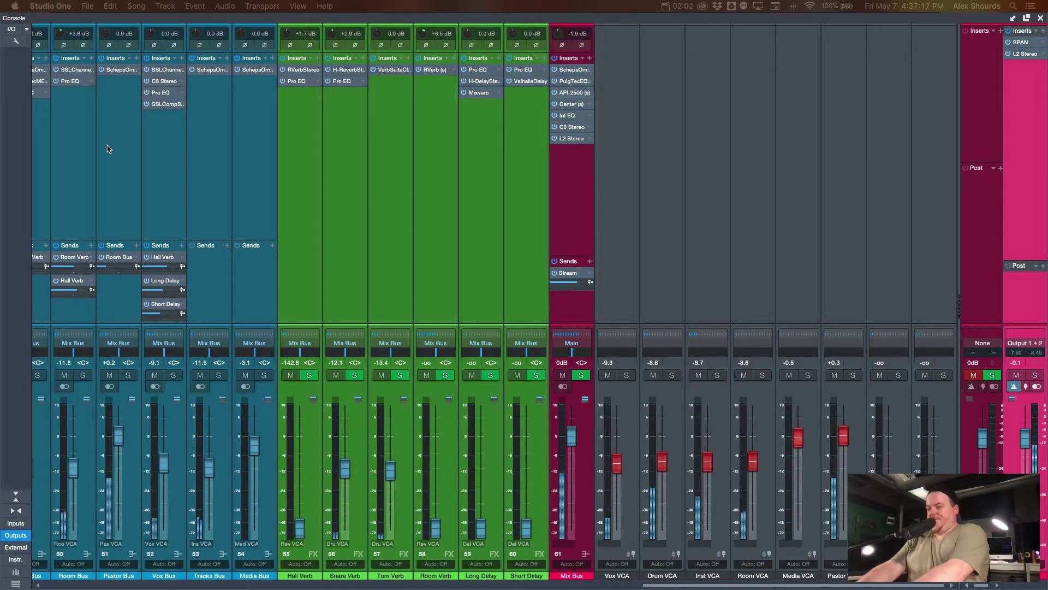
scroll(241, 196, "left", 10)
left_click_drag(223, 436, 224, 528)
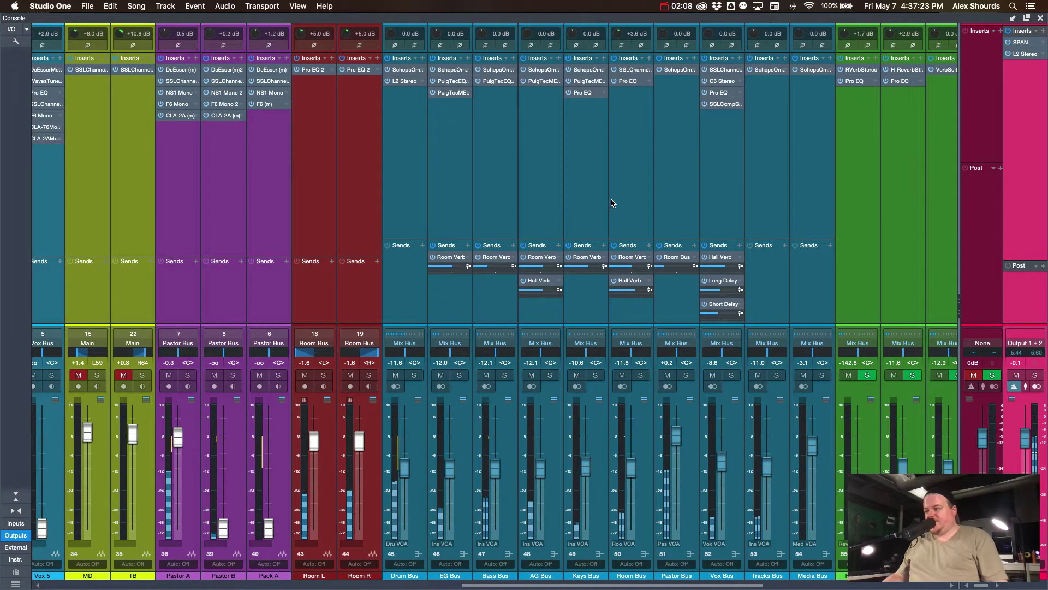
scroll(612, 203, "right", 10)
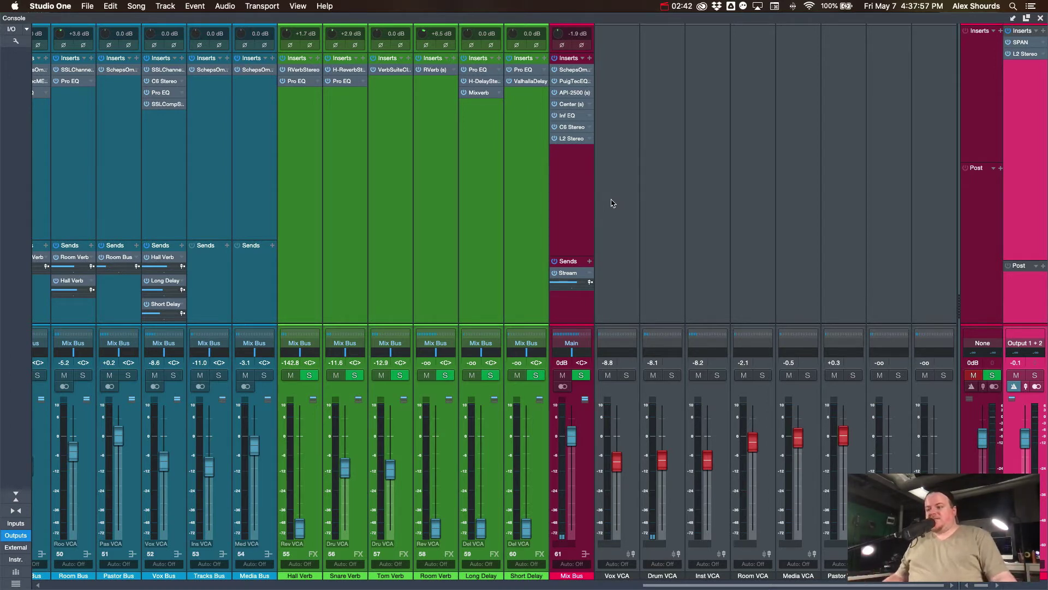
scroll(265, 286, "left", 10)
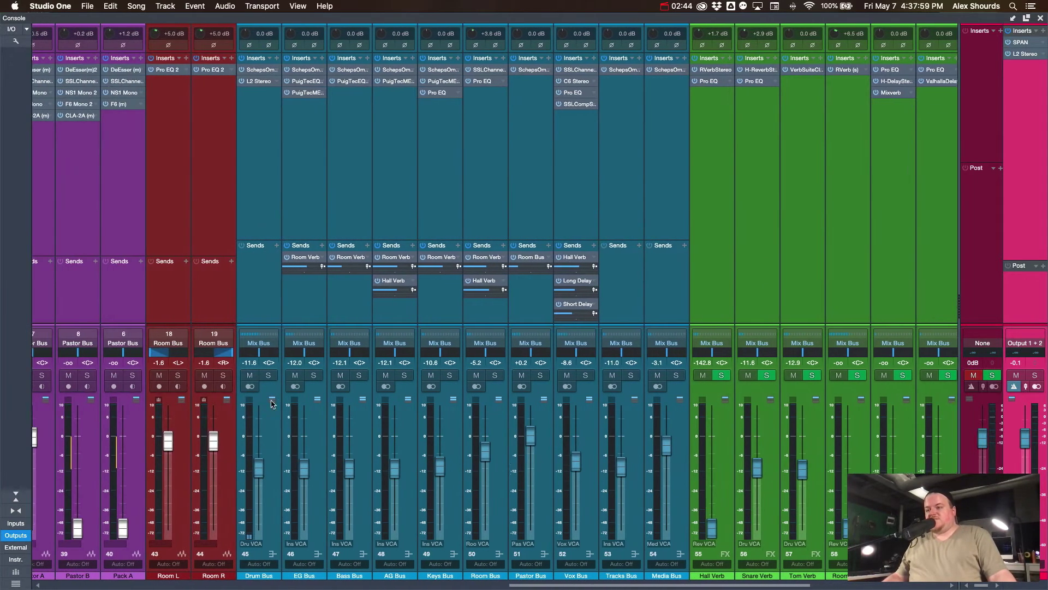
scroll(235, 421, "left", 1)
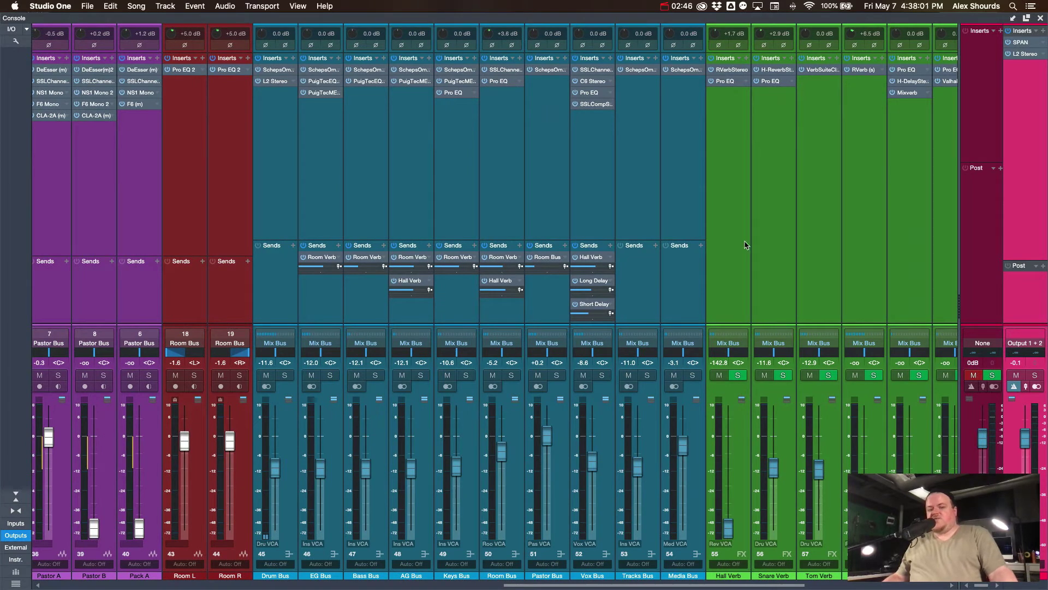
scroll(745, 245, "right", 10)
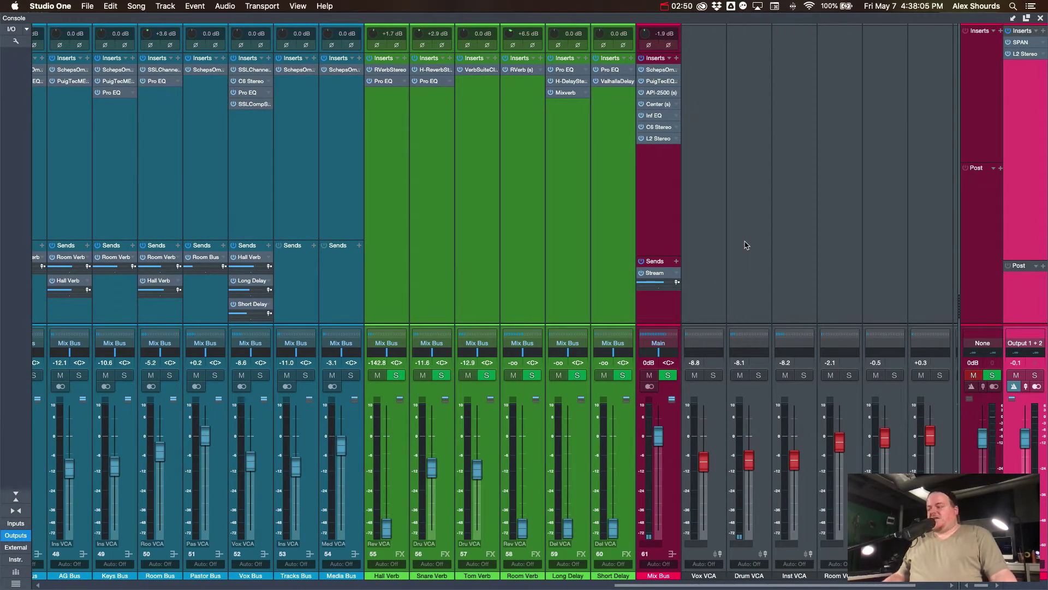
scroll(746, 246, "right", 2)
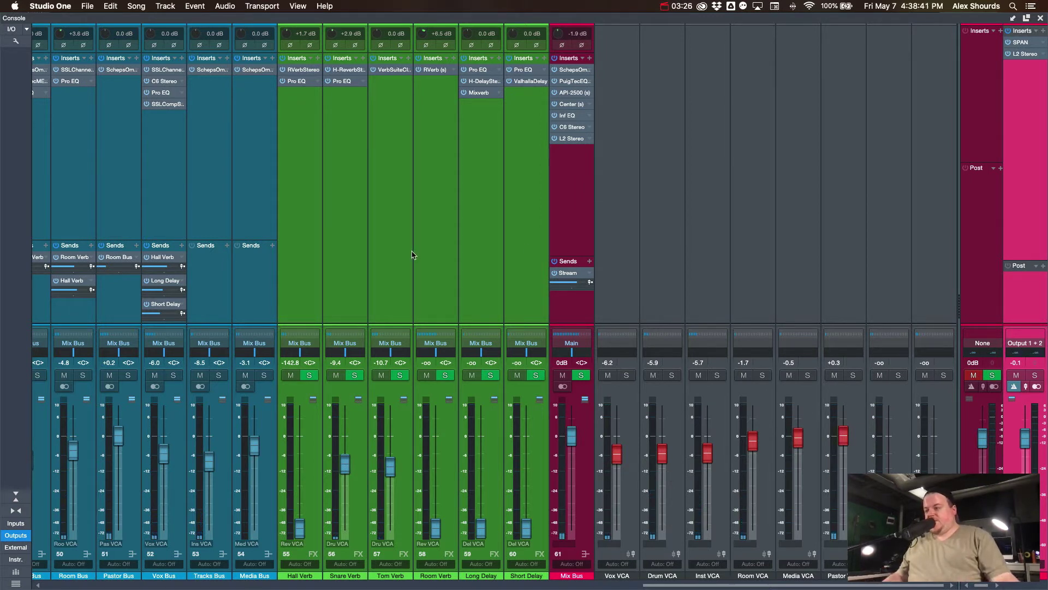
Set the Vox 1 fader to +0.4 and the Vox 2 fader to -7.3.
scroll(401, 255, "left", 15)
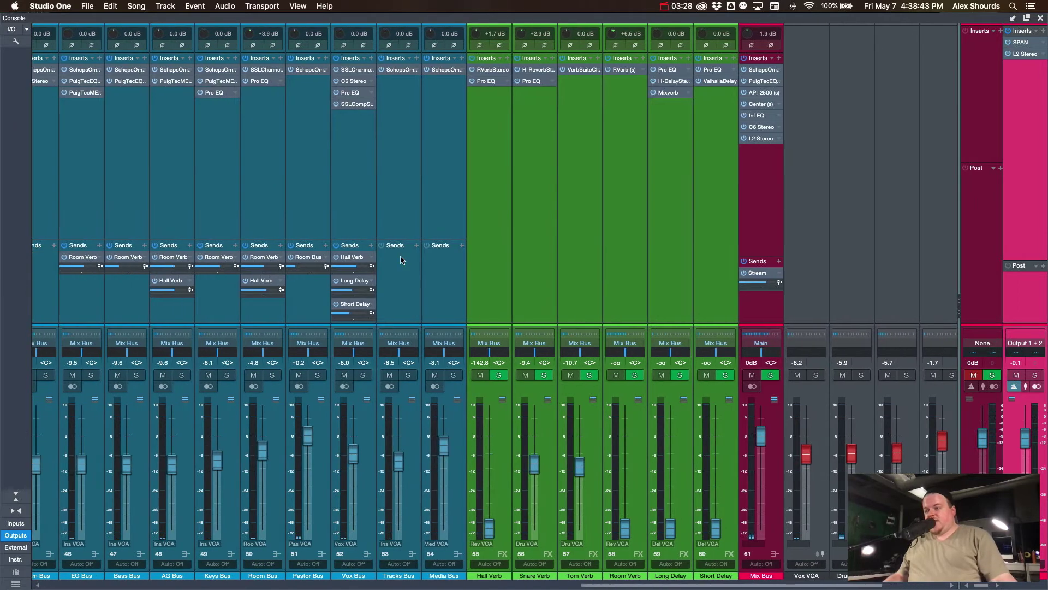
scroll(400, 262, "left", 10)
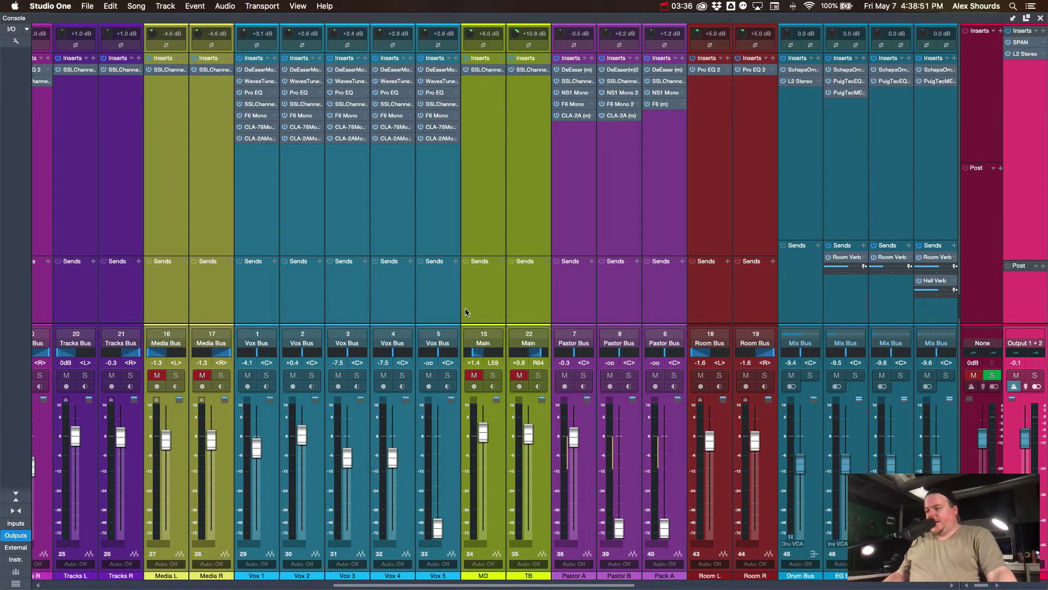
scroll(466, 312, "right", 1)
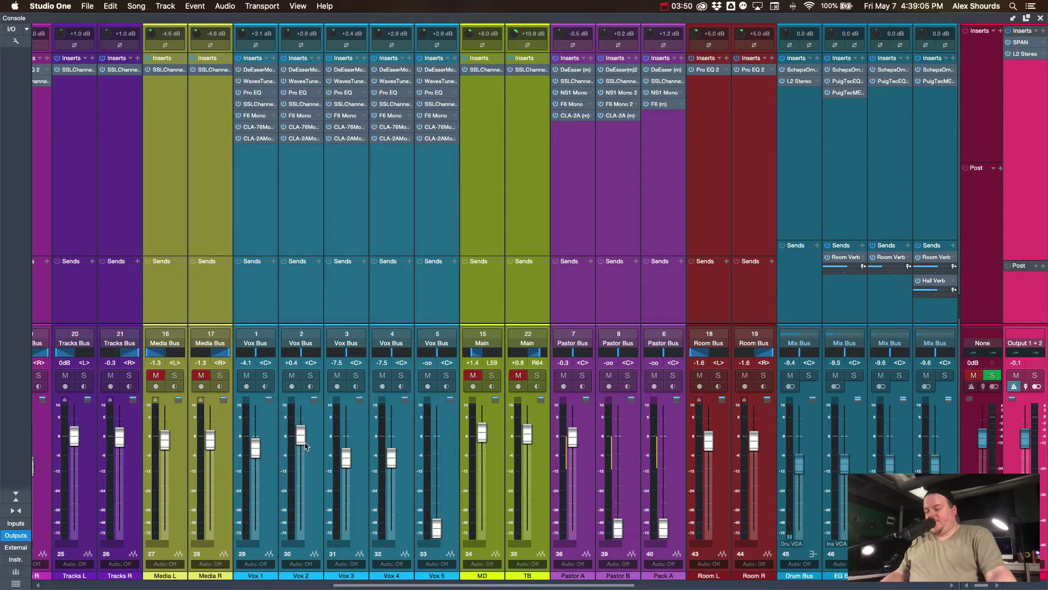
left_click_drag(305, 437, 305, 438)
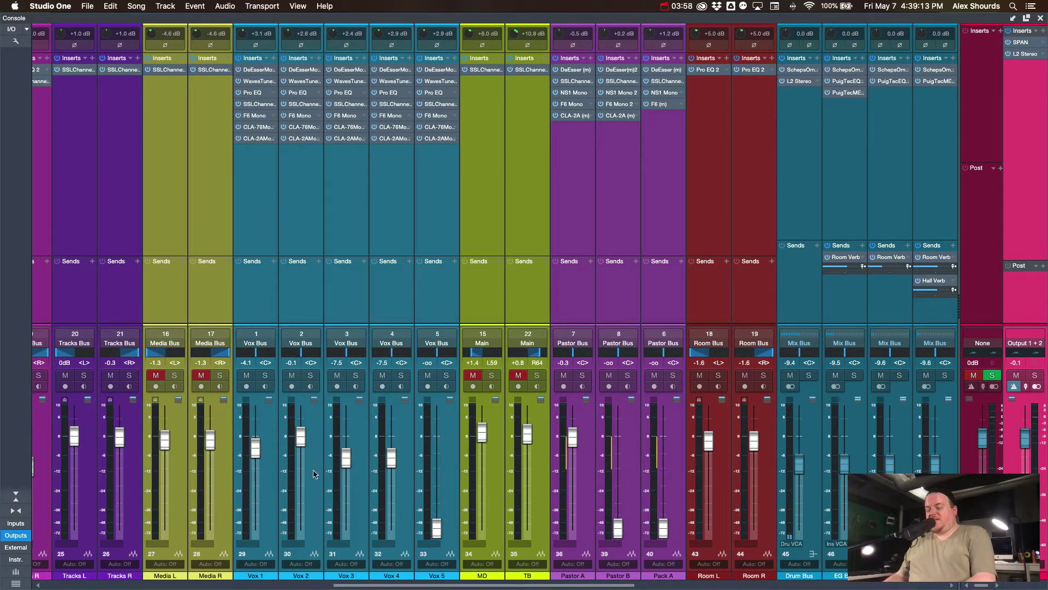
left_click_drag(305, 440, 260, 441)
Check Vox 1's Waves Tune, then set Vox 2's Waves Tune scale note to A.
left_click(261, 82)
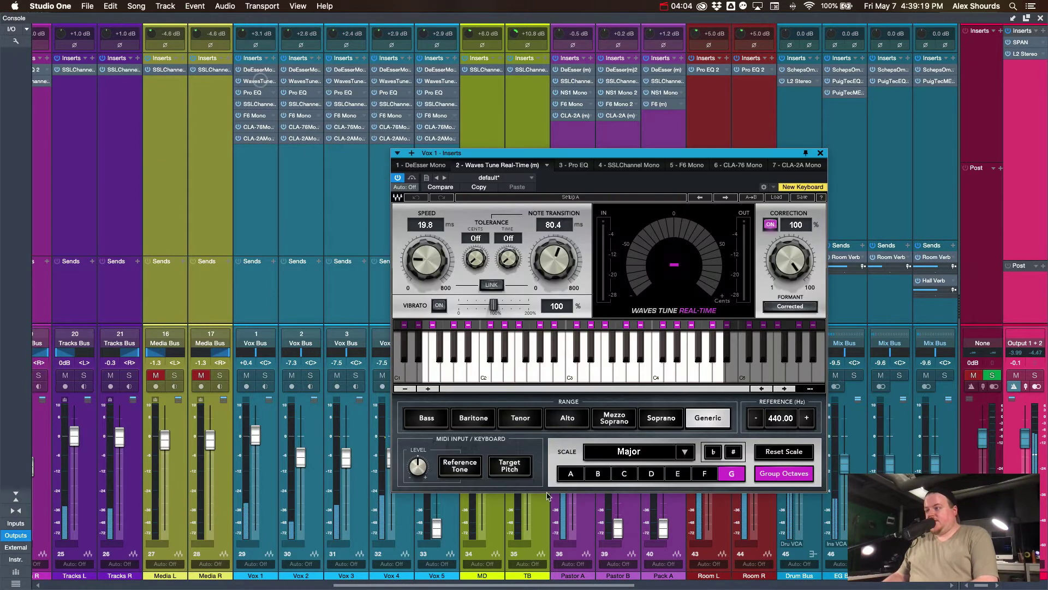
left_click(819, 154)
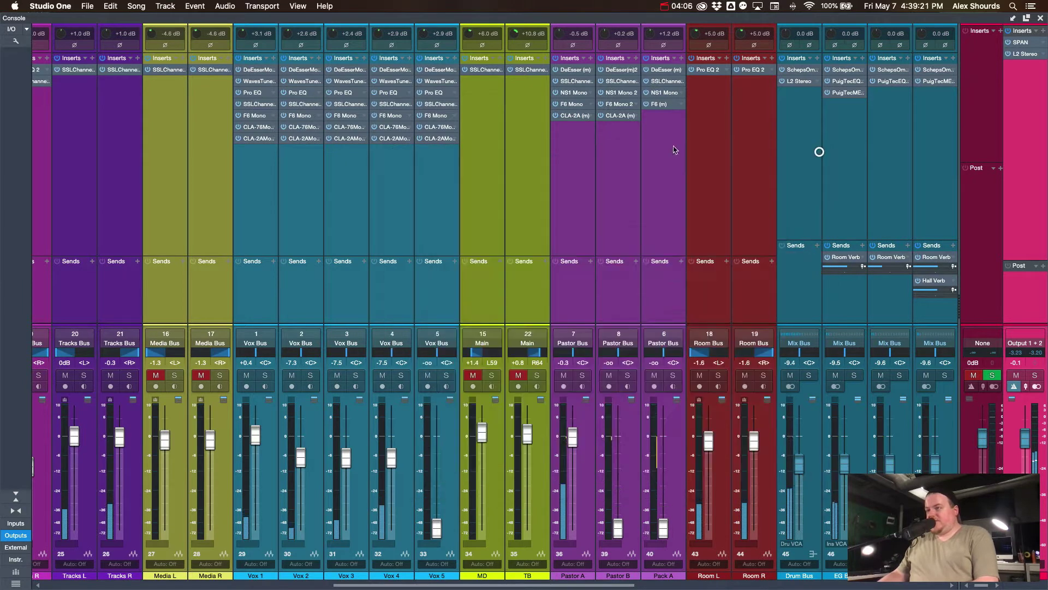
left_click(303, 81)
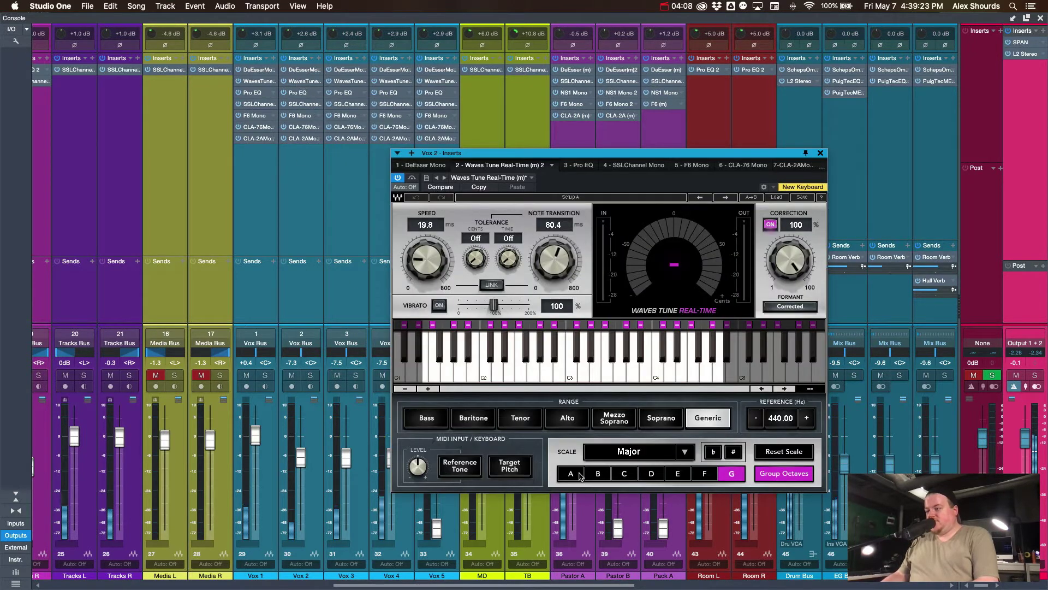
left_click(571, 474)
left_click(820, 153)
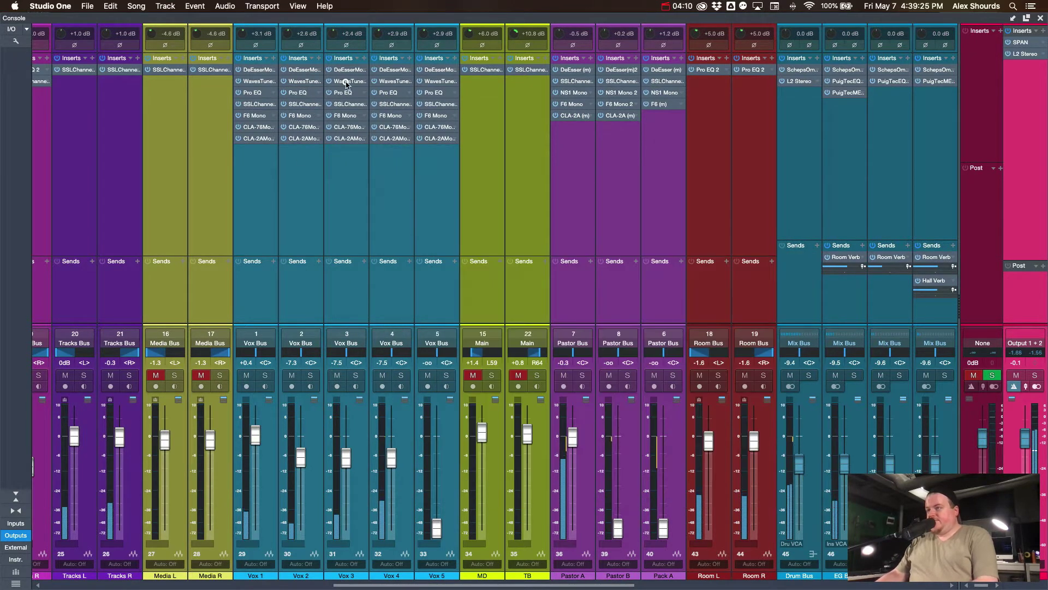
Set Waves Tune on Vox 3 and Vox 4 to scale note A, closing each window.
left_click(339, 82)
left_click(705, 427)
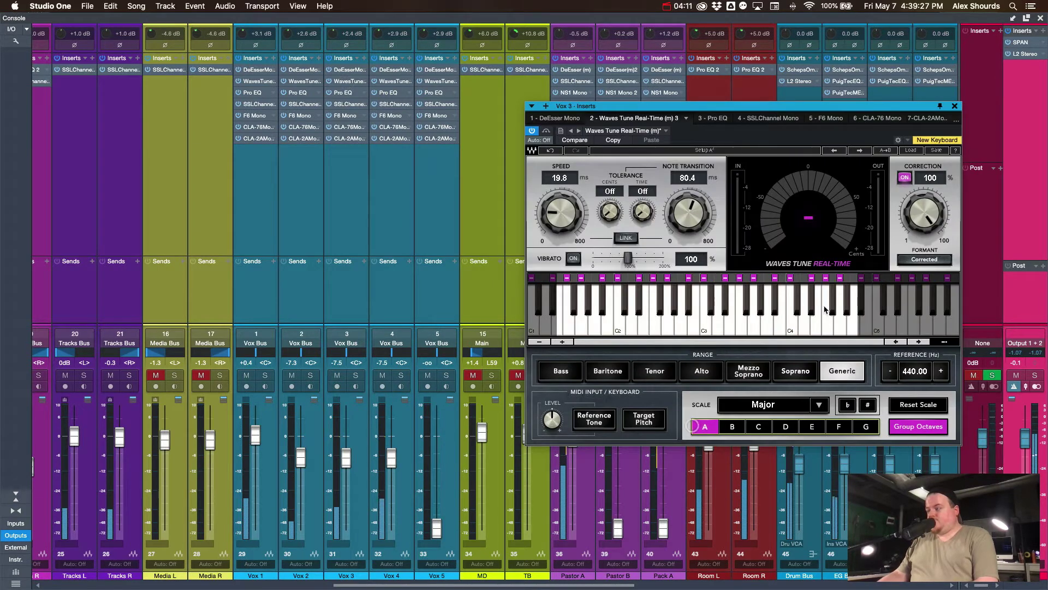
left_click(955, 106)
left_click(398, 82)
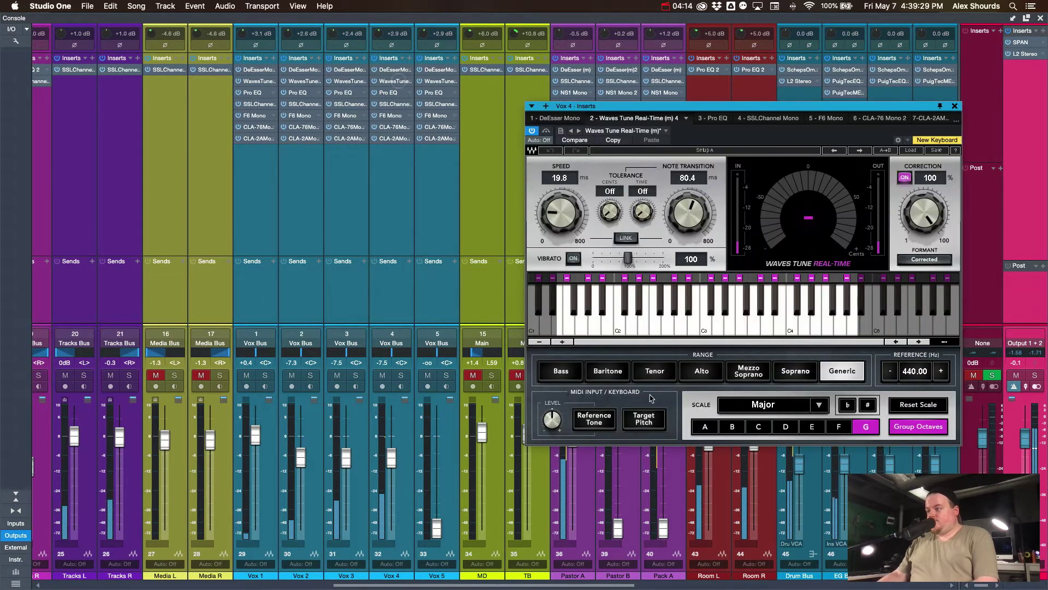
left_click(704, 426)
left_click(955, 106)
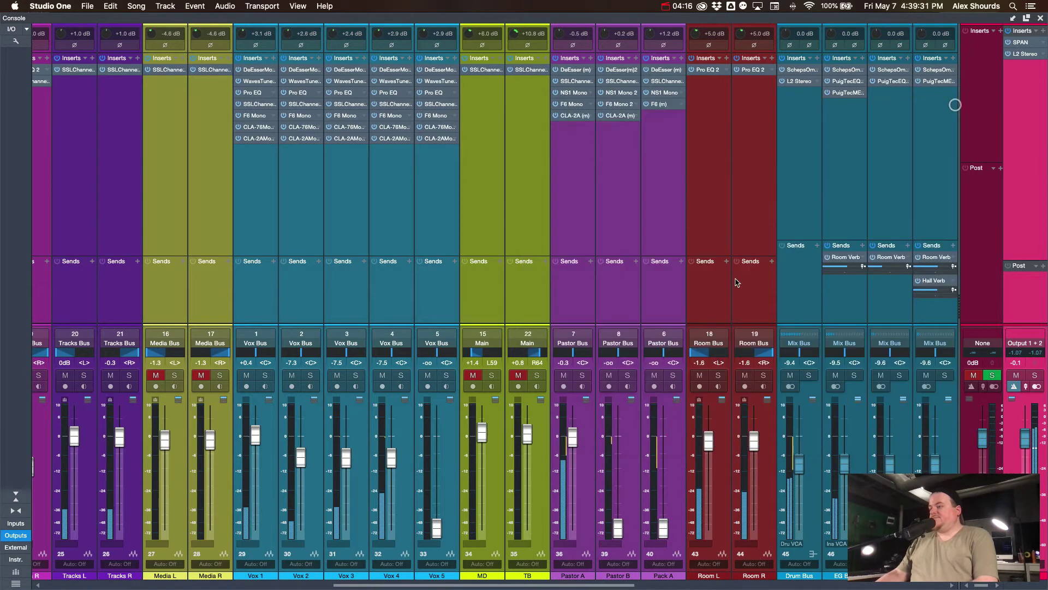
scroll(720, 281, "right", 10)
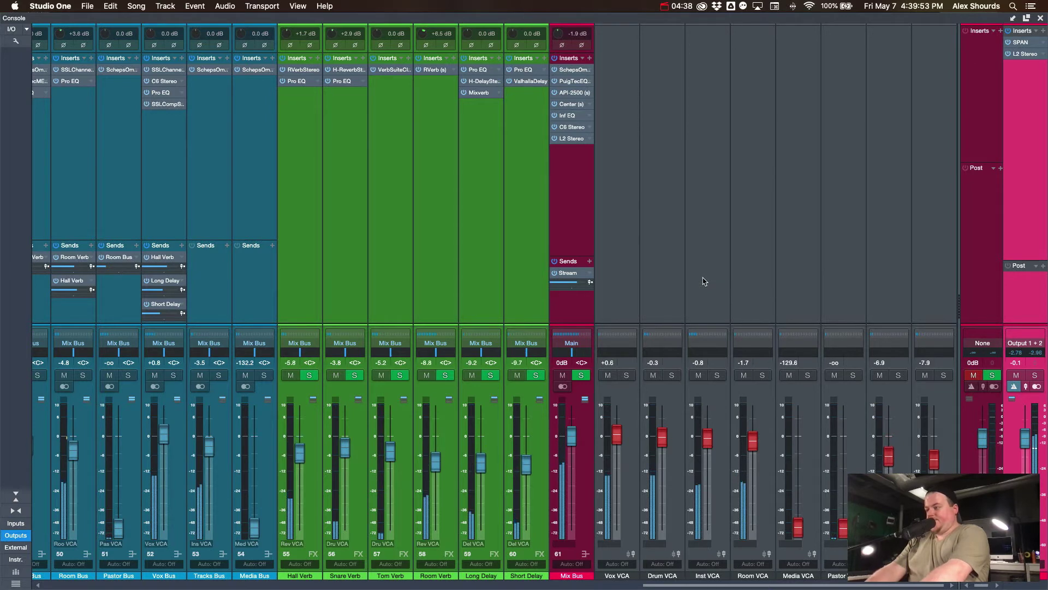
scroll(705, 281, "left", 15)
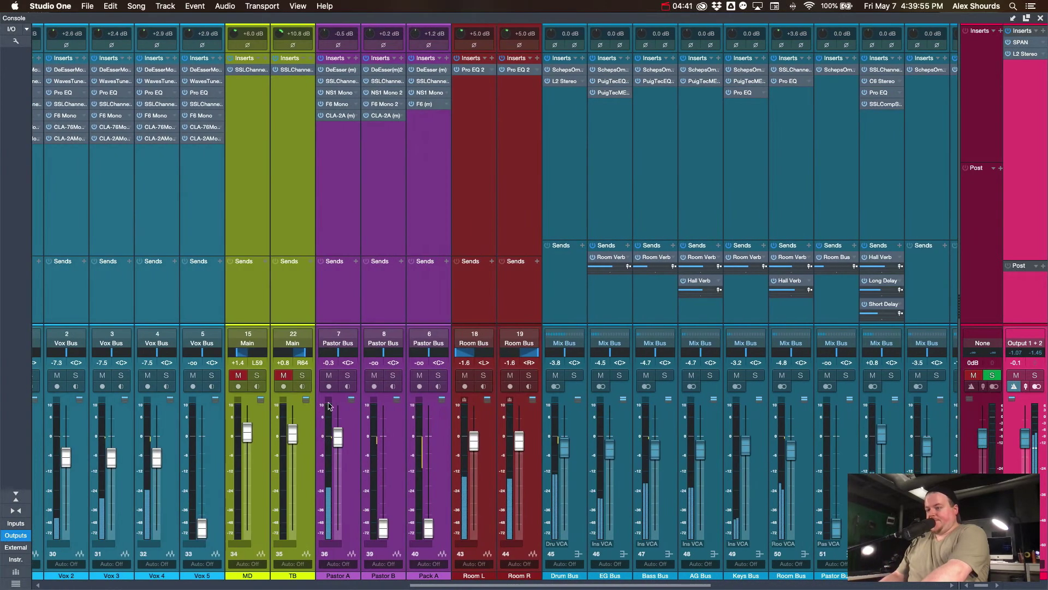
Pull Pastor A fully down to -∞ and make first level adjustments to Vox 1 and Vox 4.
scroll(319, 421, "left", 10)
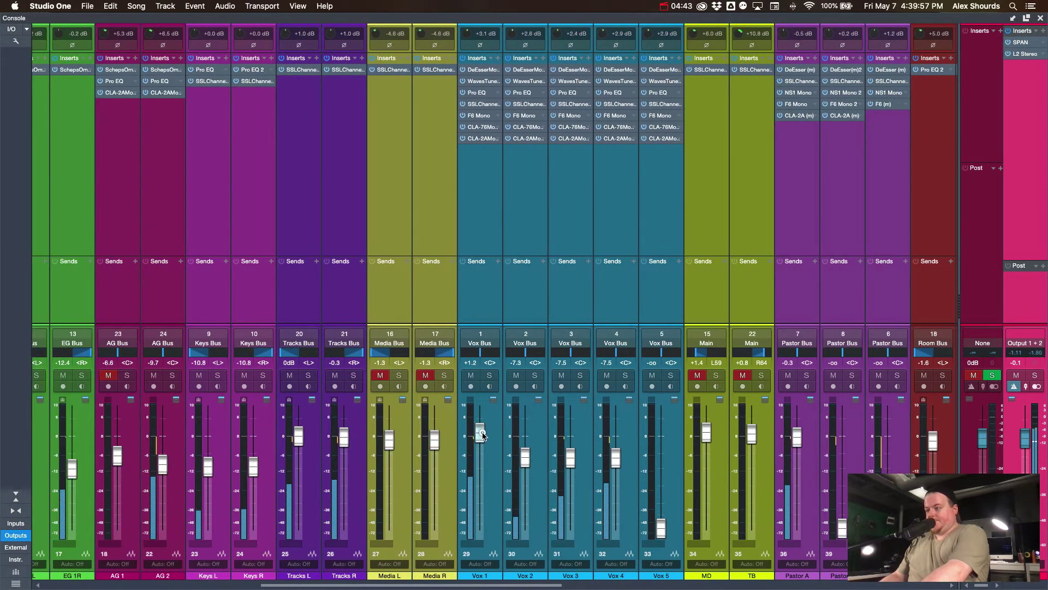
left_click_drag(481, 434, 482, 432)
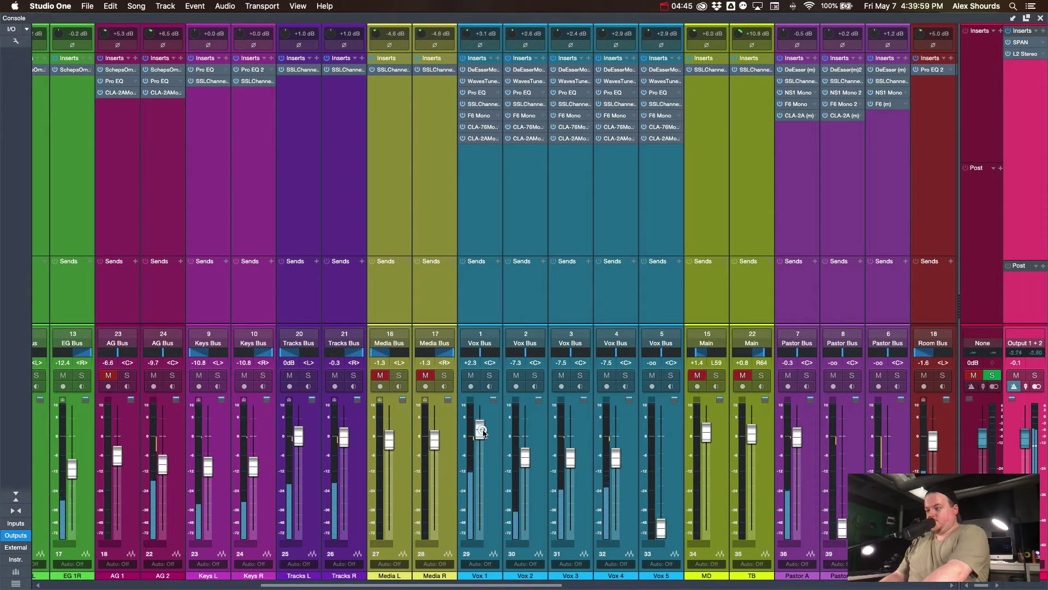
left_click_drag(797, 437, 794, 541)
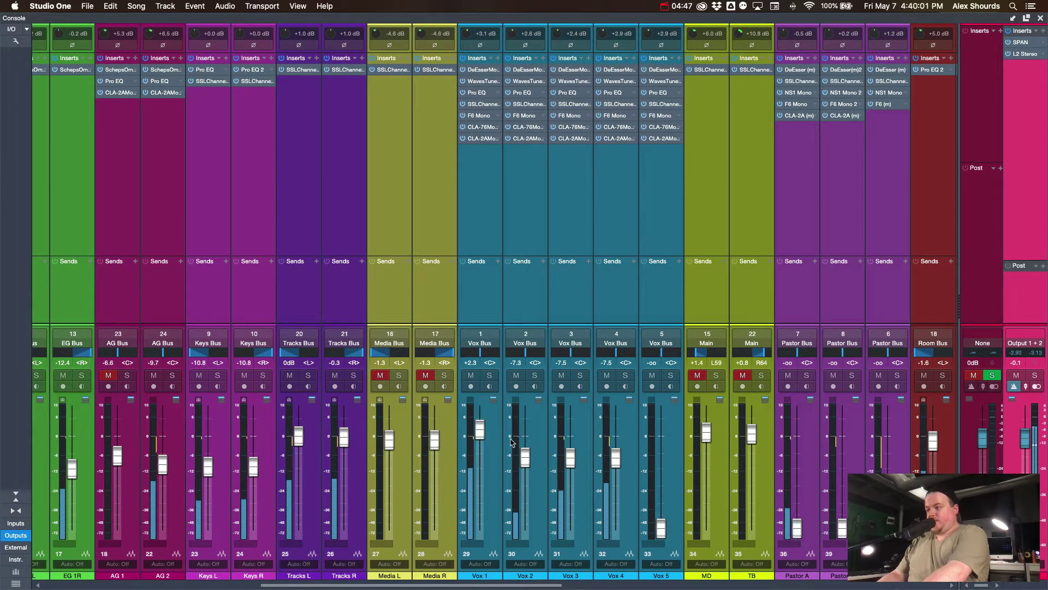
left_click_drag(482, 435, 482, 444)
left_click(618, 460)
left_click_drag(617, 461, 618, 439)
left_click_drag(481, 439, 486, 463)
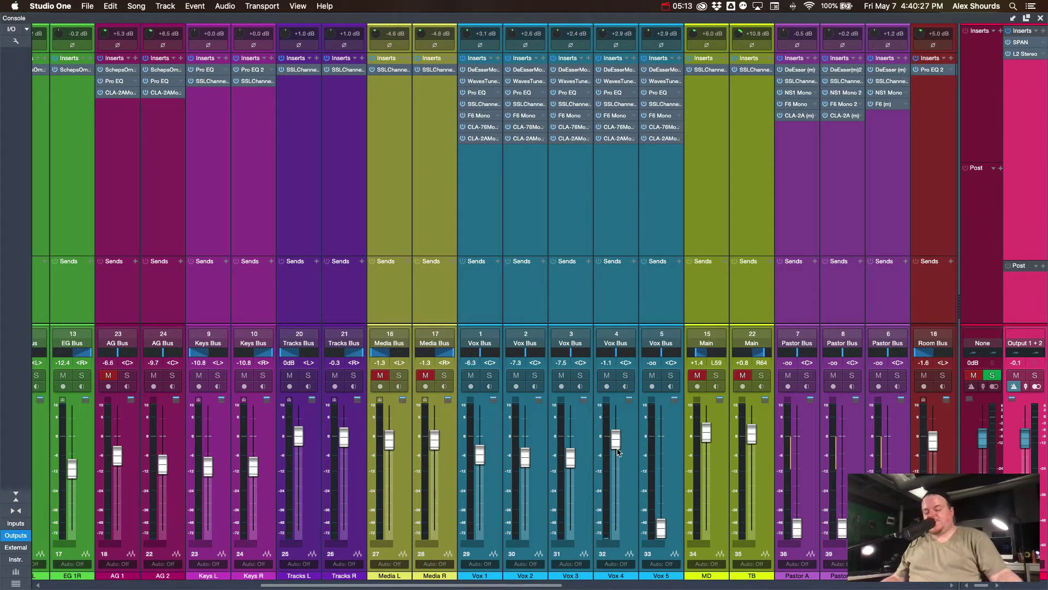
Rebalance Vox 1 and Vox 4, leaving Vox 1 near -8.2 dB and Vox 4 near -0.3 dB.
left_click_drag(618, 450, 618, 448)
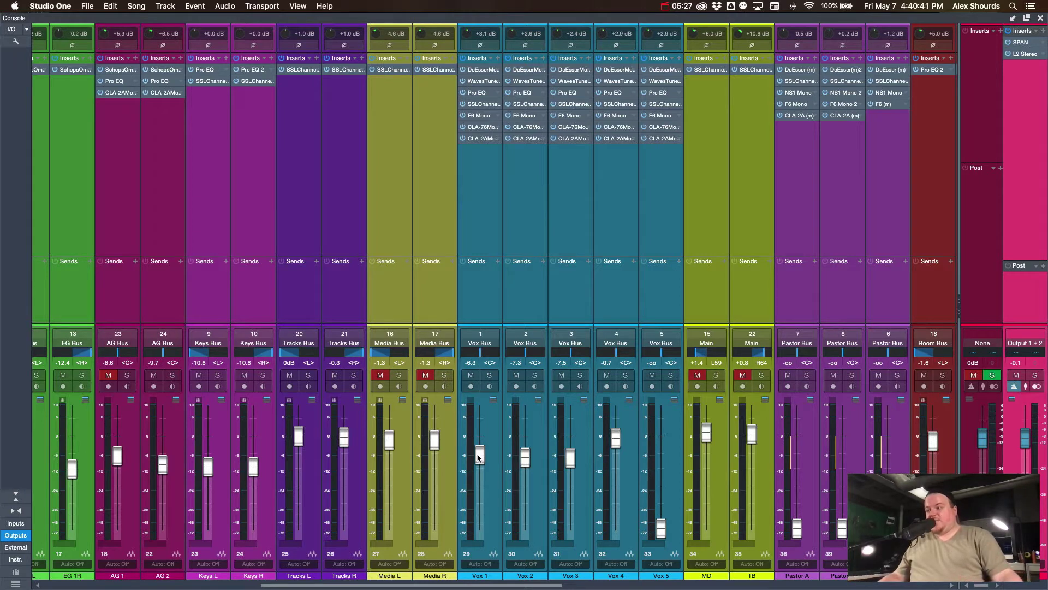
left_click_drag(480, 458, 483, 438)
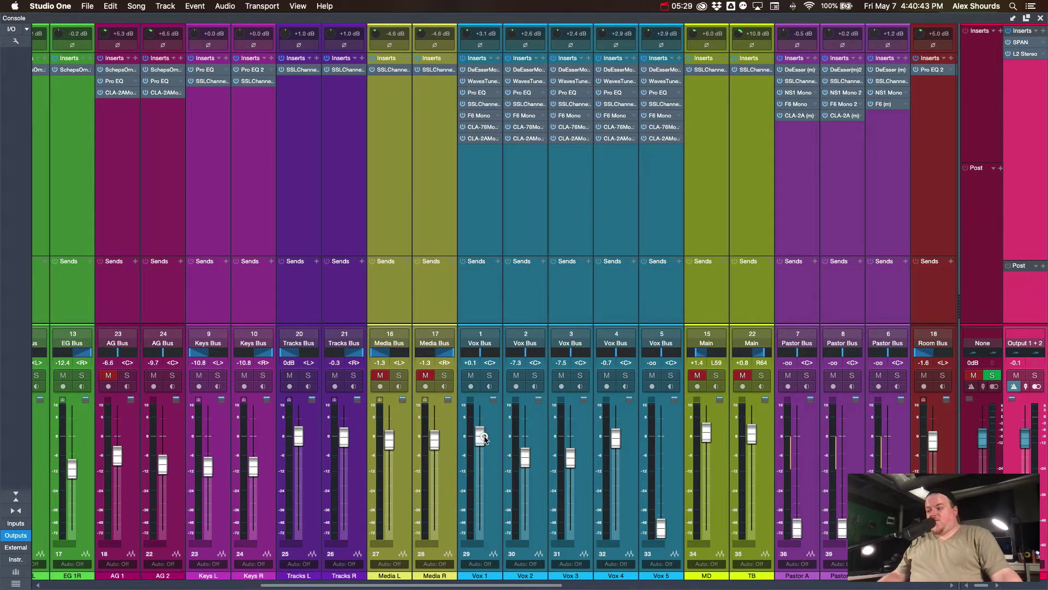
left_click_drag(615, 437, 620, 460)
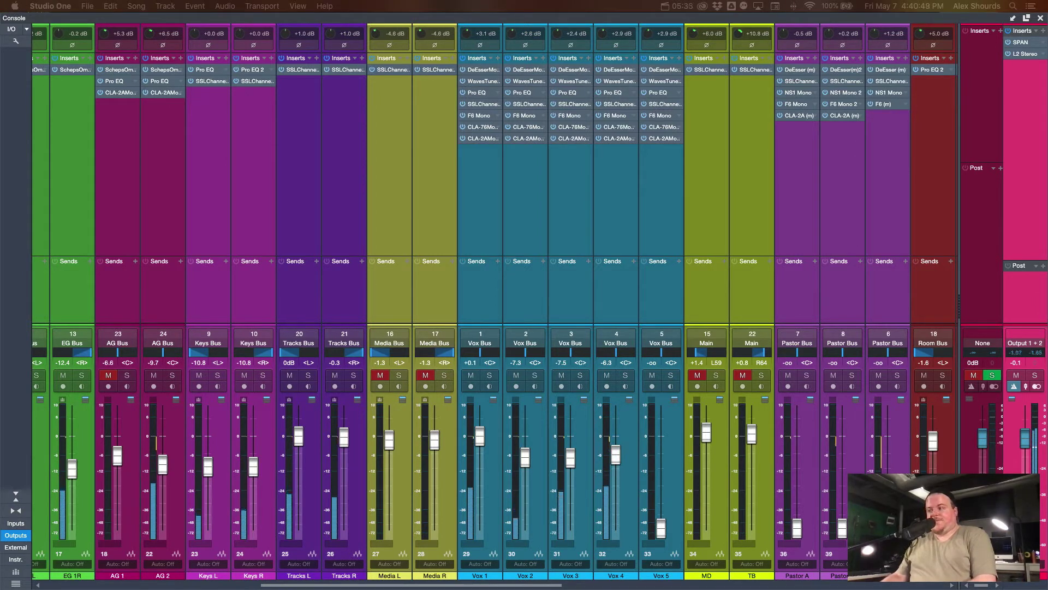
left_click_drag(480, 436, 482, 428)
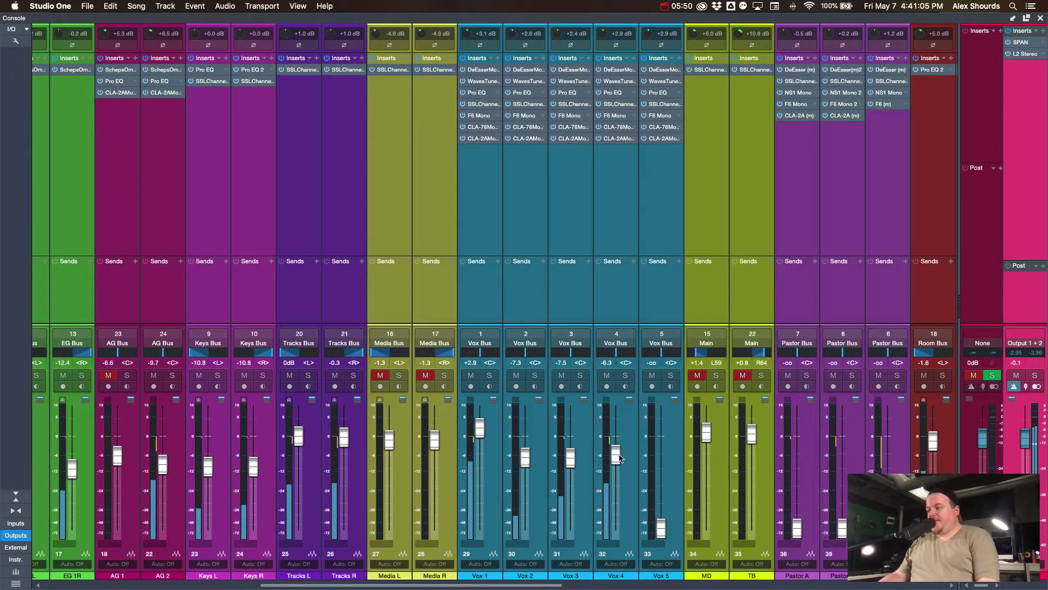
left_click_drag(612, 462, 622, 437)
left_click_drag(484, 435, 485, 462)
left_click_drag(614, 435, 614, 439)
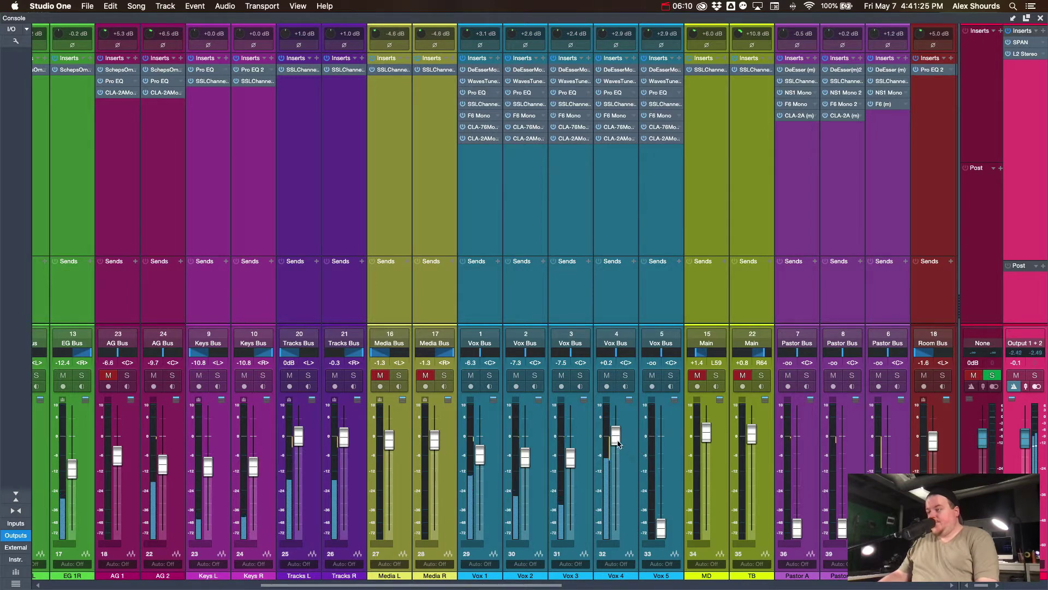
left_click_drag(616, 436, 616, 436)
left_click_drag(482, 464, 482, 470)
left_click_drag(617, 437, 528, 464)
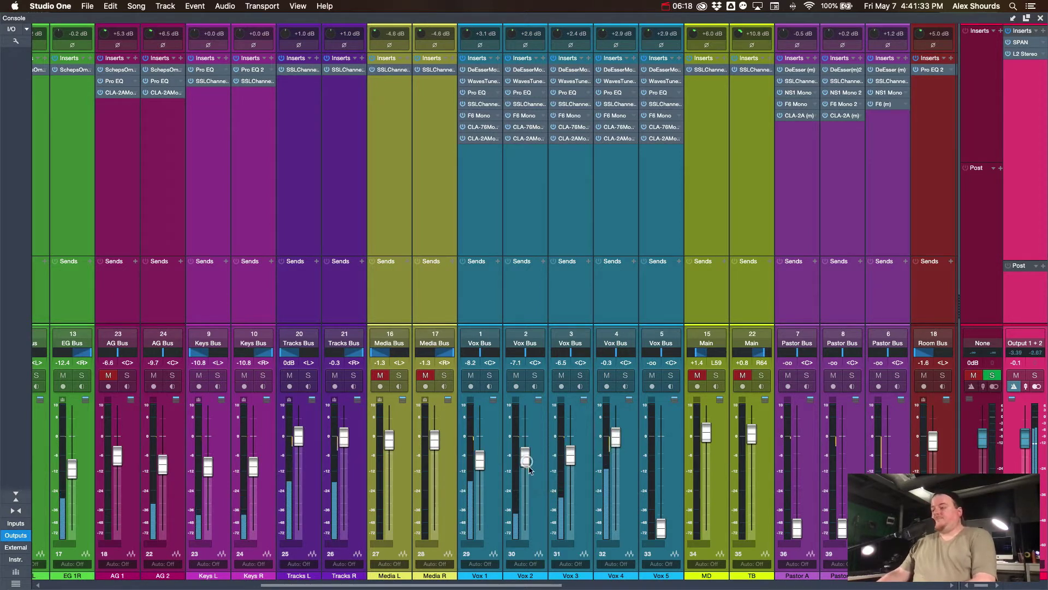
Set Keys L/R to -5.6, AG 2 to -7.8 and the linked EG pair down to -10.5 dB.
scroll(322, 403, "left", 2)
scroll(321, 402, "left", 3)
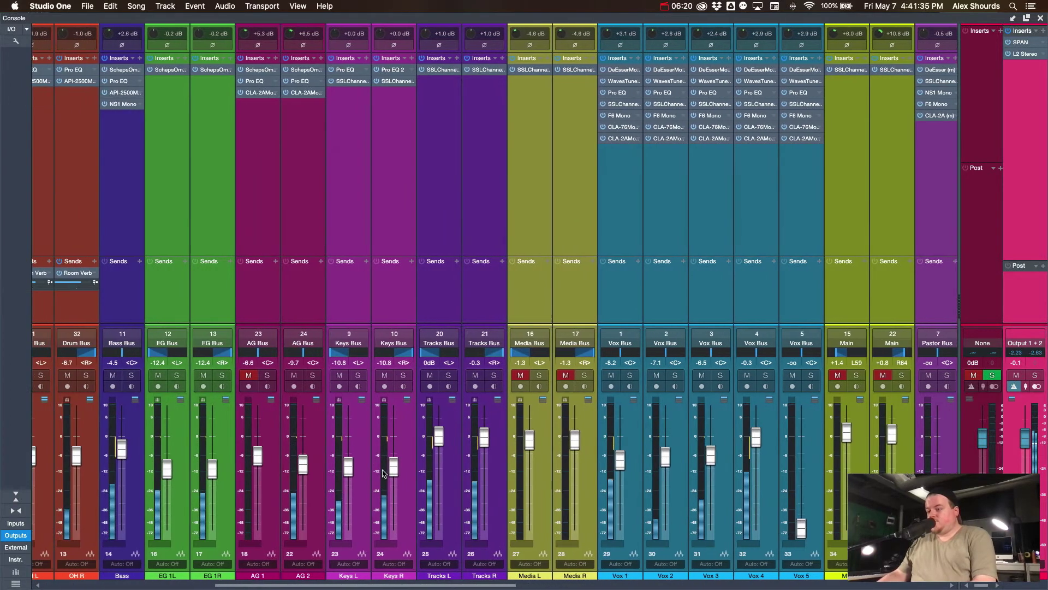
left_click_drag(403, 467, 410, 453)
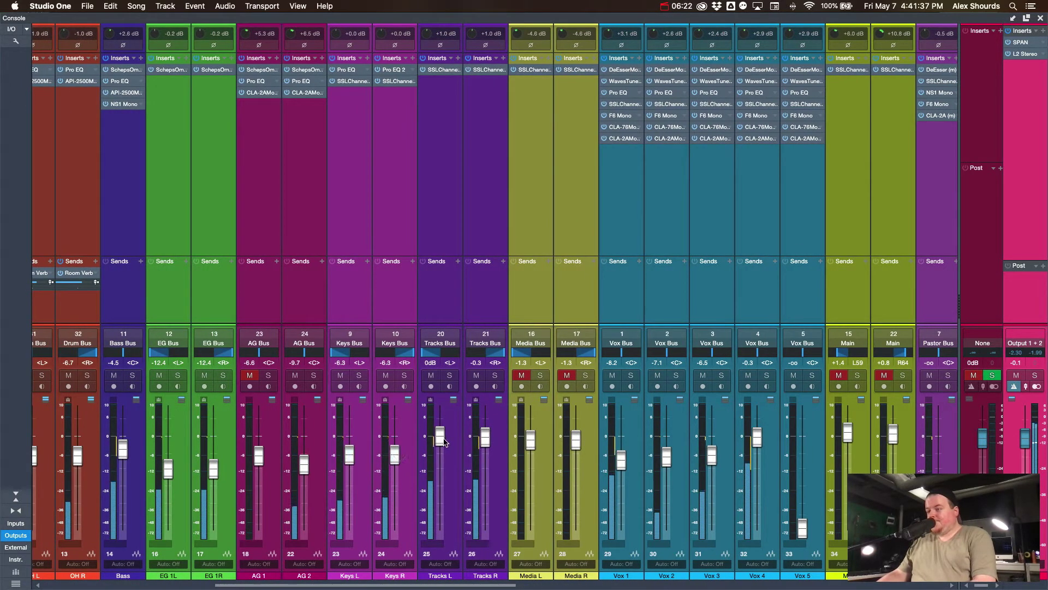
left_click_drag(304, 464, 304, 458)
left_click_drag(214, 469, 217, 472)
left_click_drag(394, 459, 440, 438)
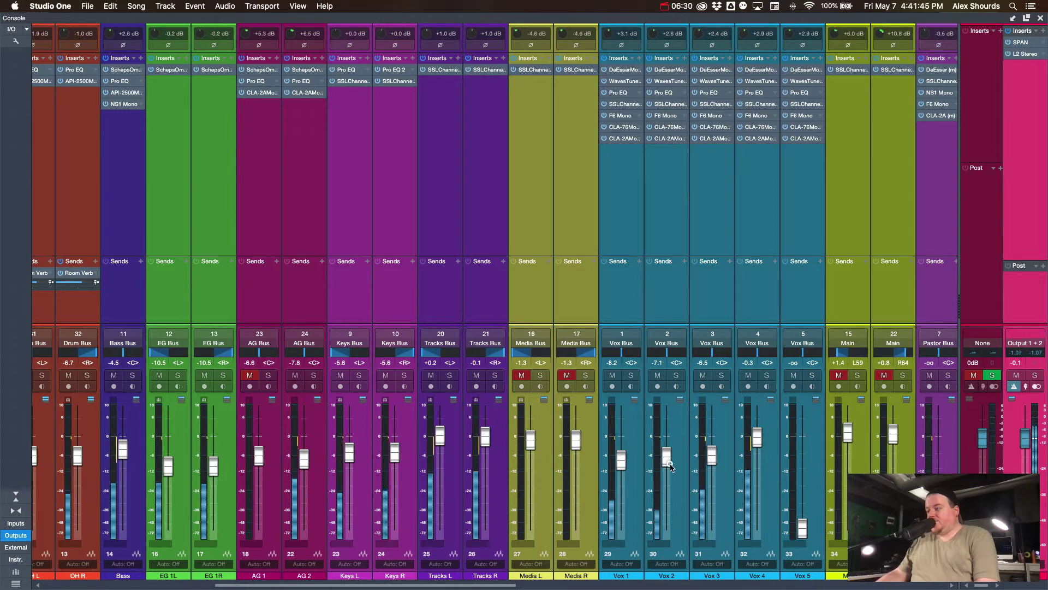
Set Vox 1–4 to -7.8, +0.8, -7.6 and -10.5 dB.
left_click_drag(671, 465, 670, 440)
left_click_drag(757, 438, 760, 463)
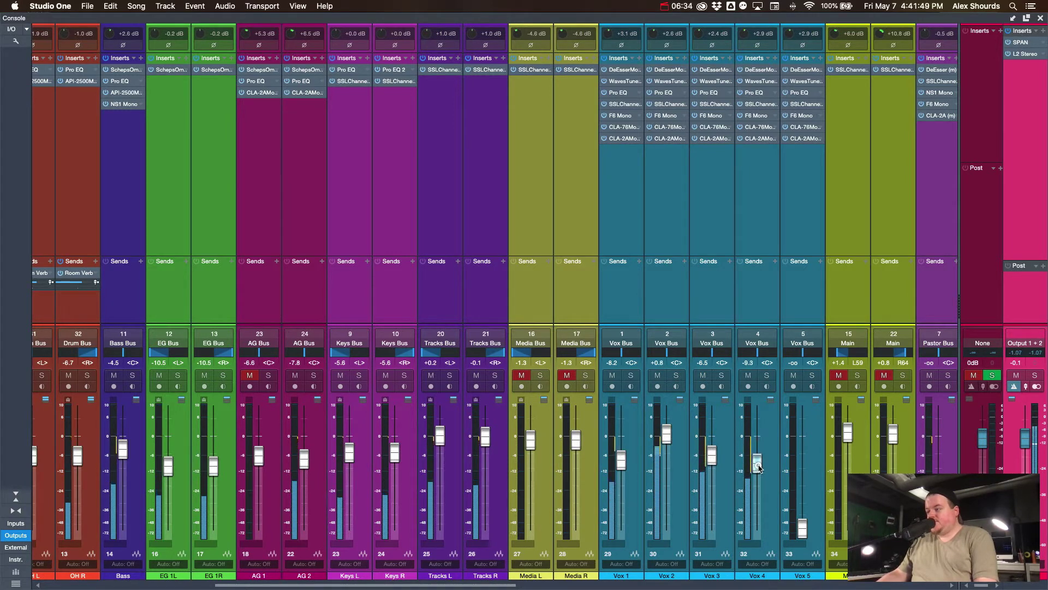
left_click_drag(758, 467, 712, 463)
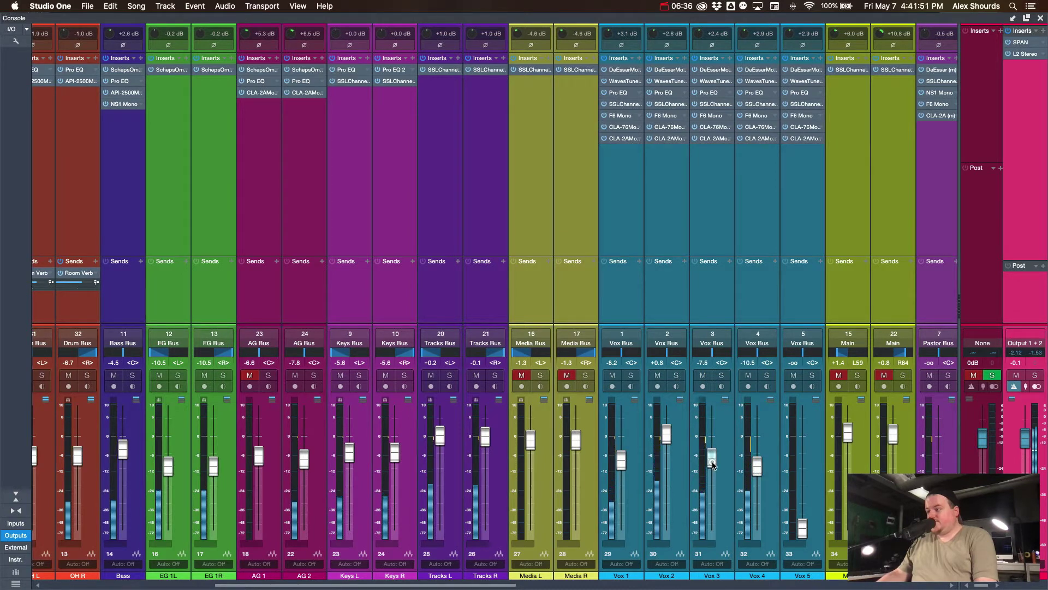
left_click_drag(621, 469, 621, 466)
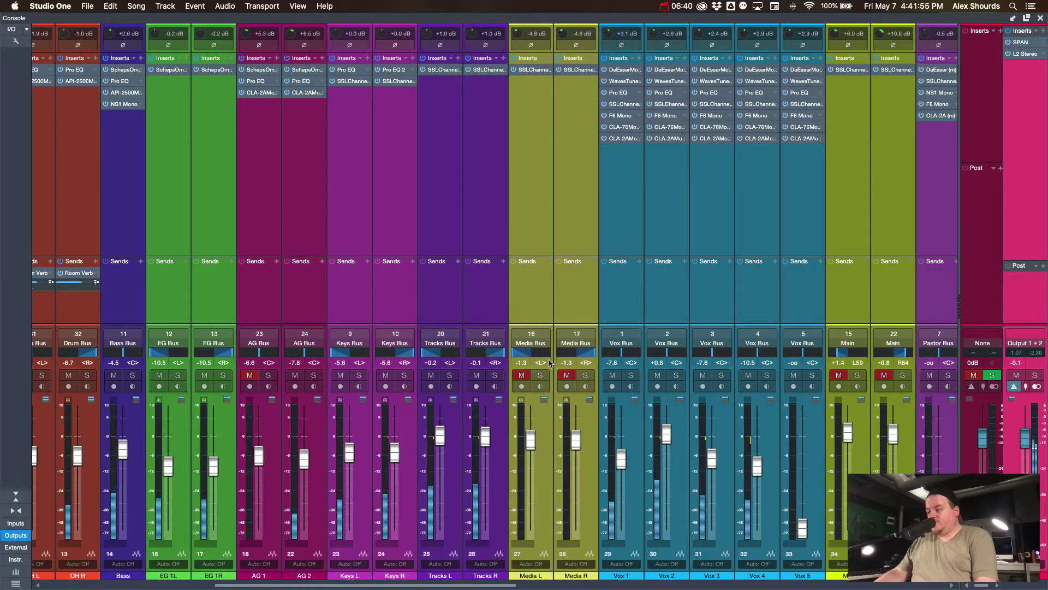
scroll(544, 294, "left", 5)
scroll(544, 298, "left", 5)
scroll(544, 299, "right", 15)
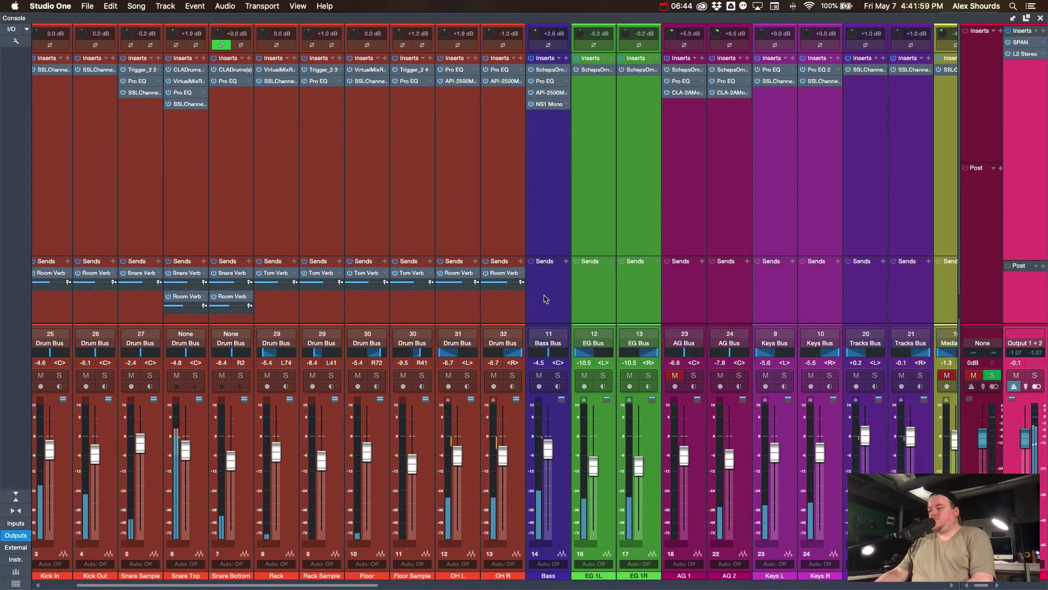
scroll(543, 299, "right", 3)
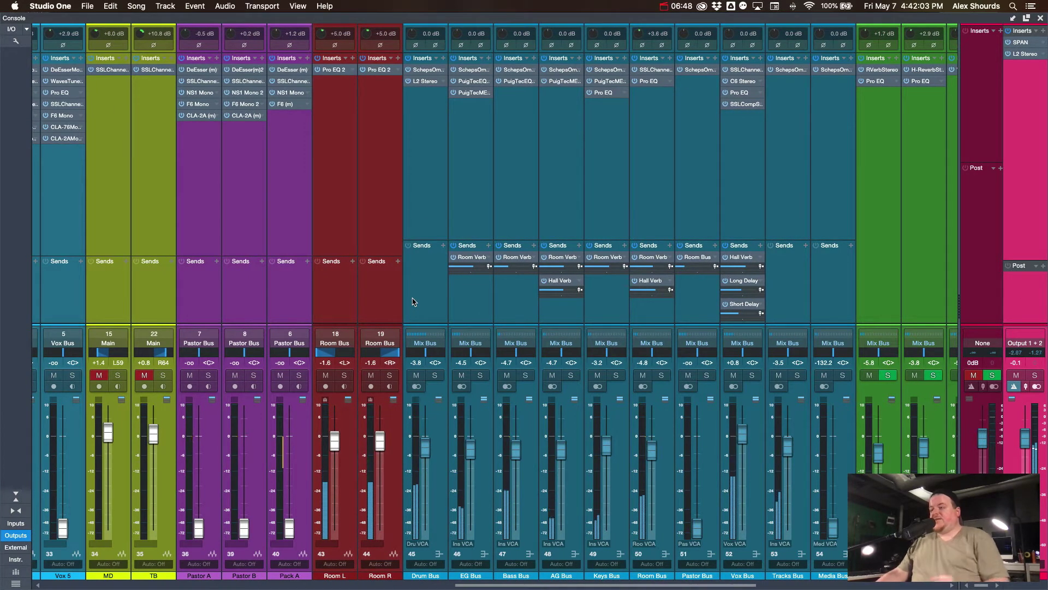
scroll(413, 302, "right", 10)
scroll(413, 301, "right", 10)
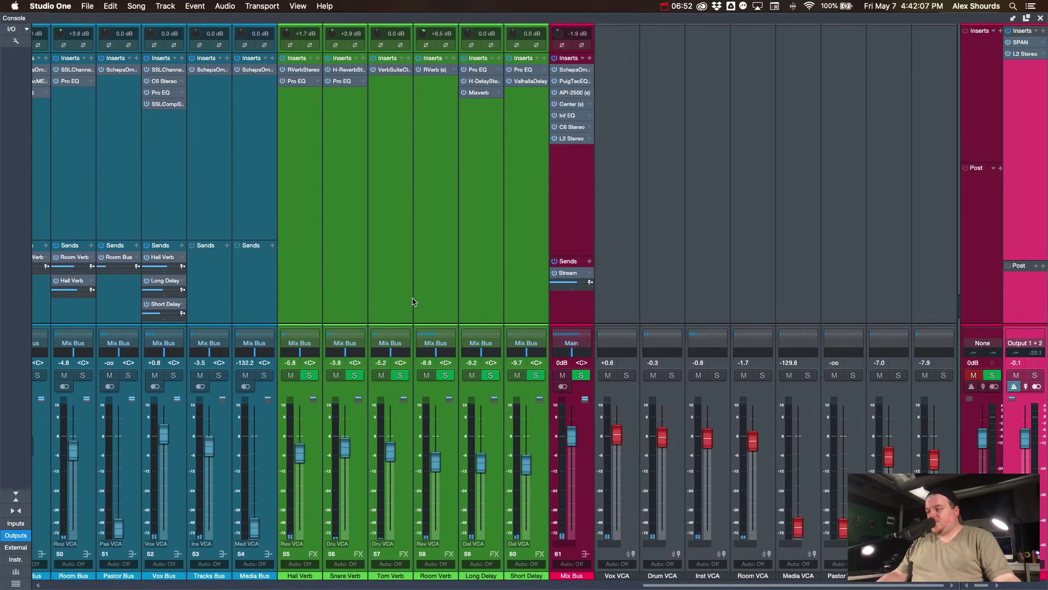
scroll(413, 302, "left", 20)
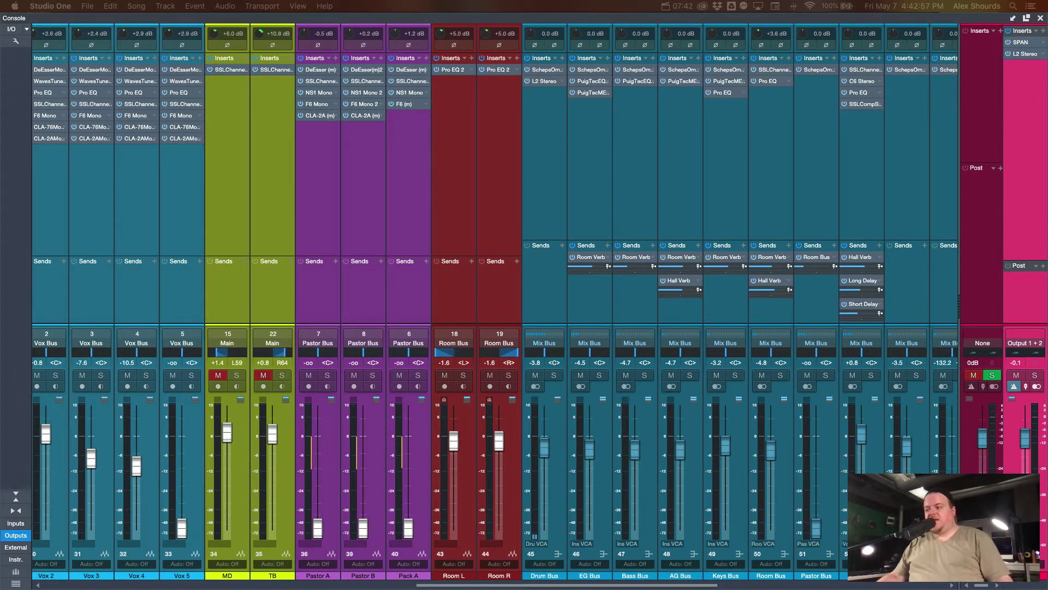
scroll(409, 254, "right", 10)
scroll(407, 253, "left", 10)
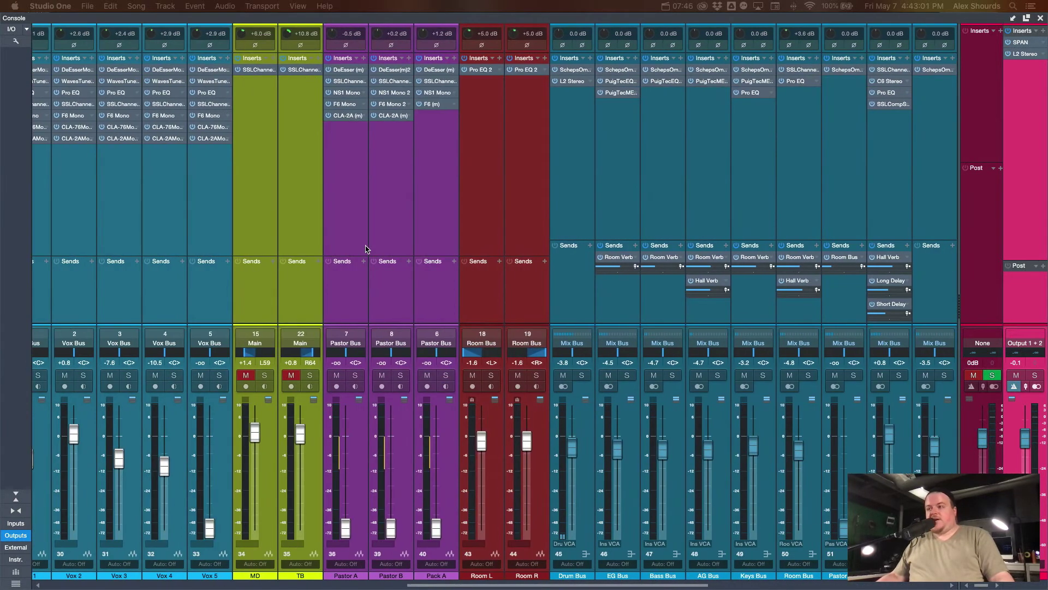
scroll(280, 236, "left", 5)
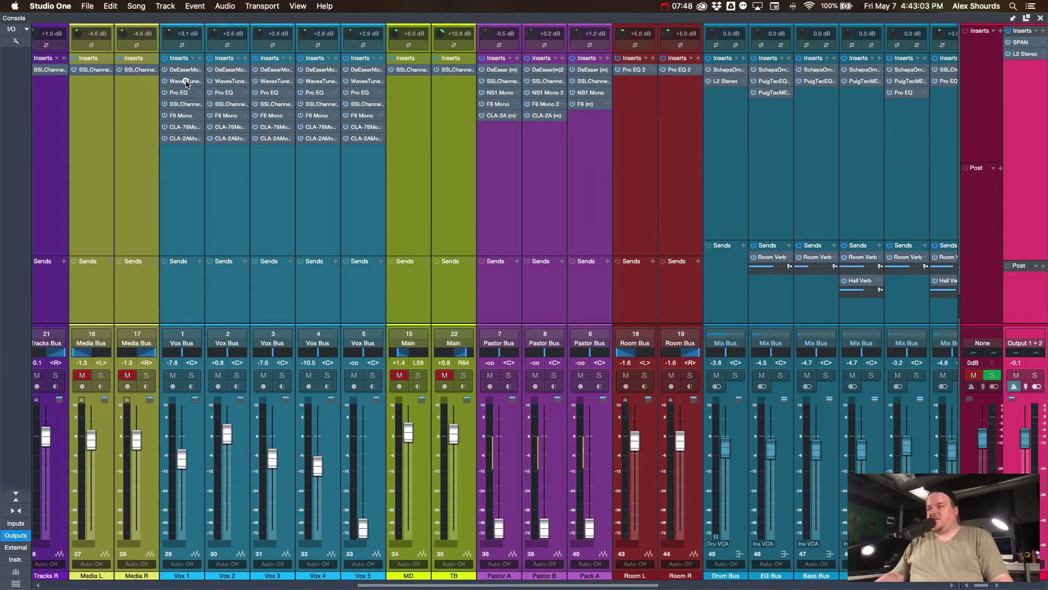
left_click(186, 82)
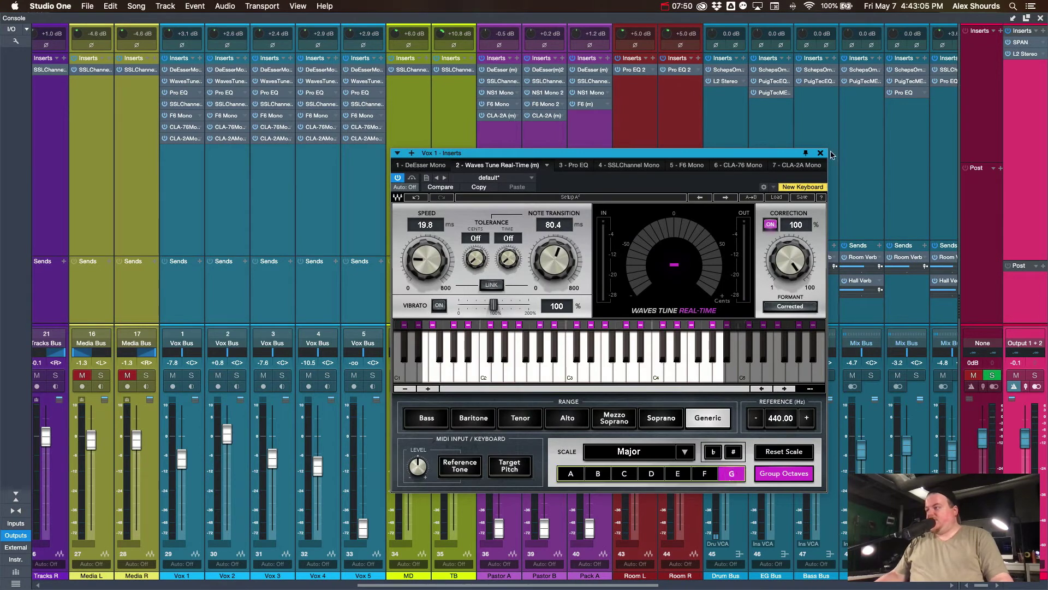
left_click(820, 152)
left_click(235, 81)
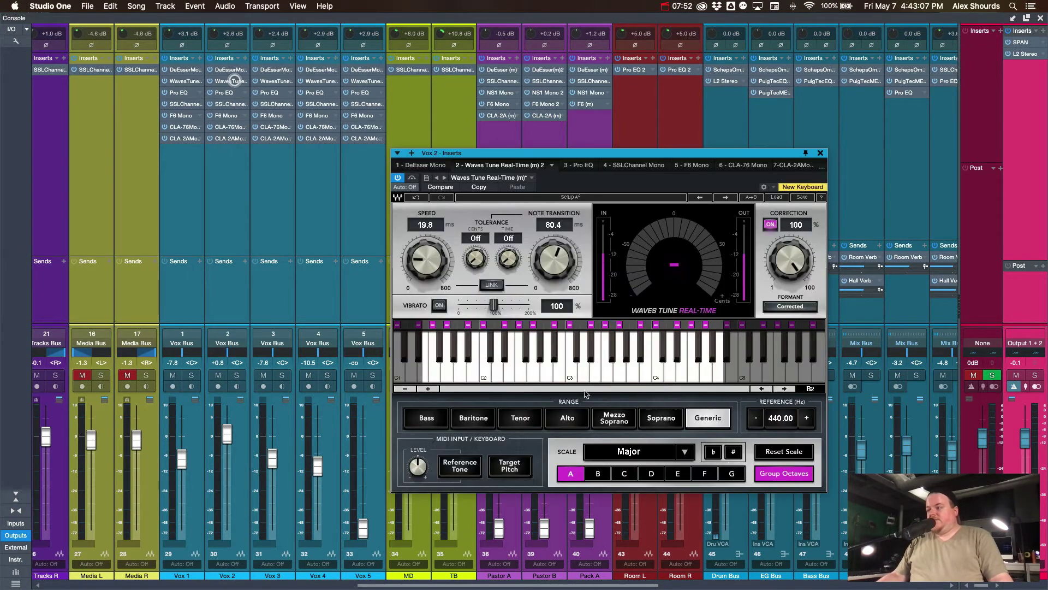
left_click(820, 153)
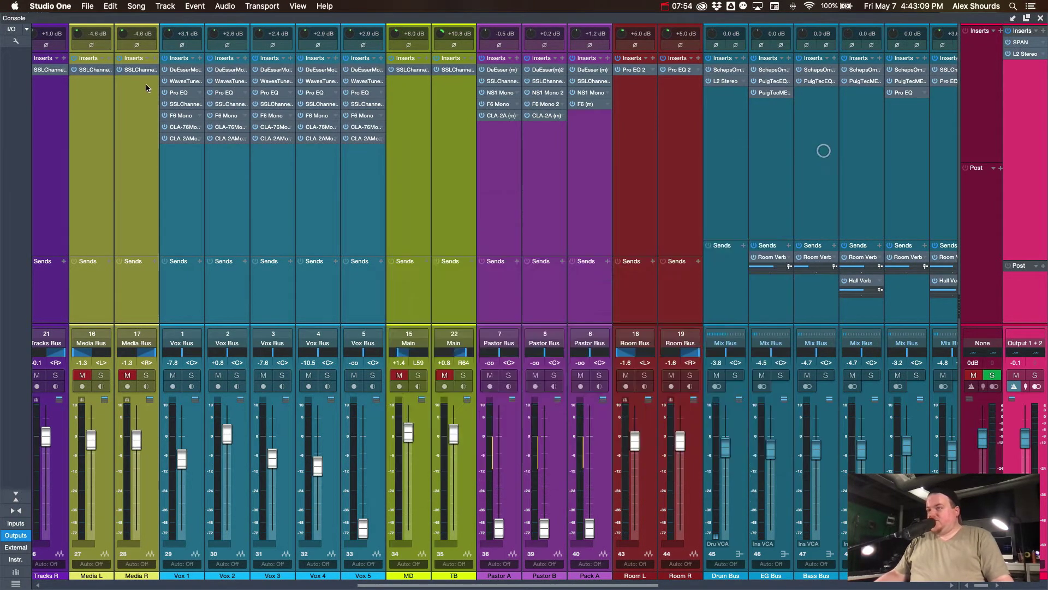
left_click(271, 82)
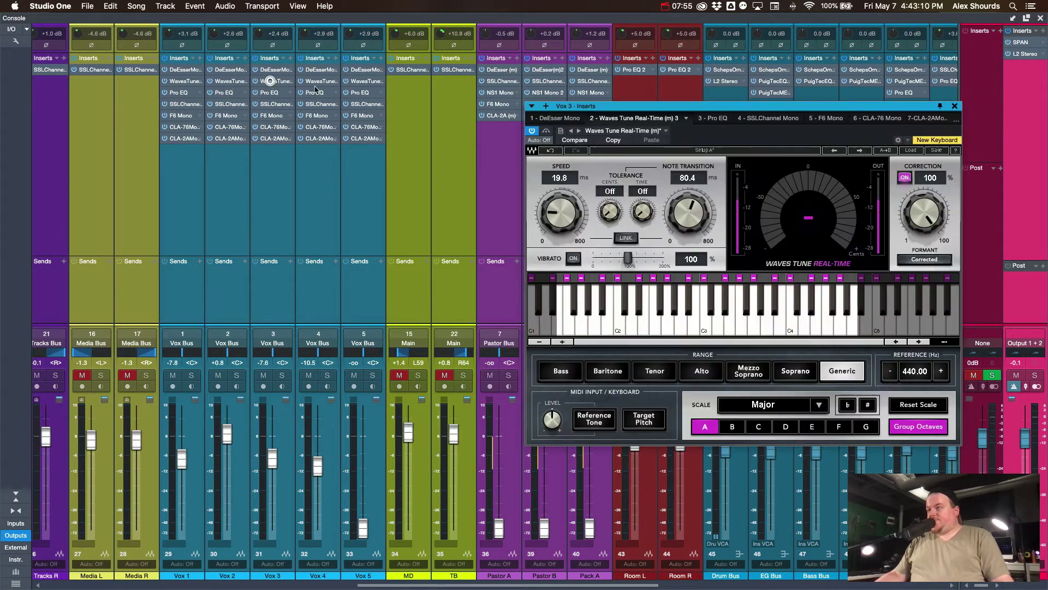
left_click(862, 429)
left_click(954, 106)
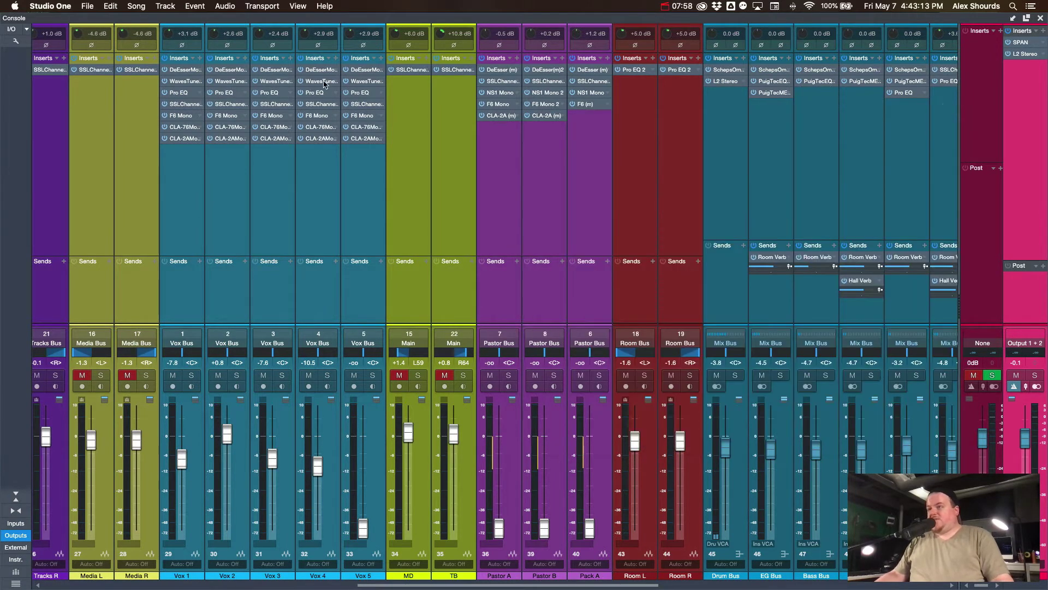
left_click(323, 82)
left_click(865, 427)
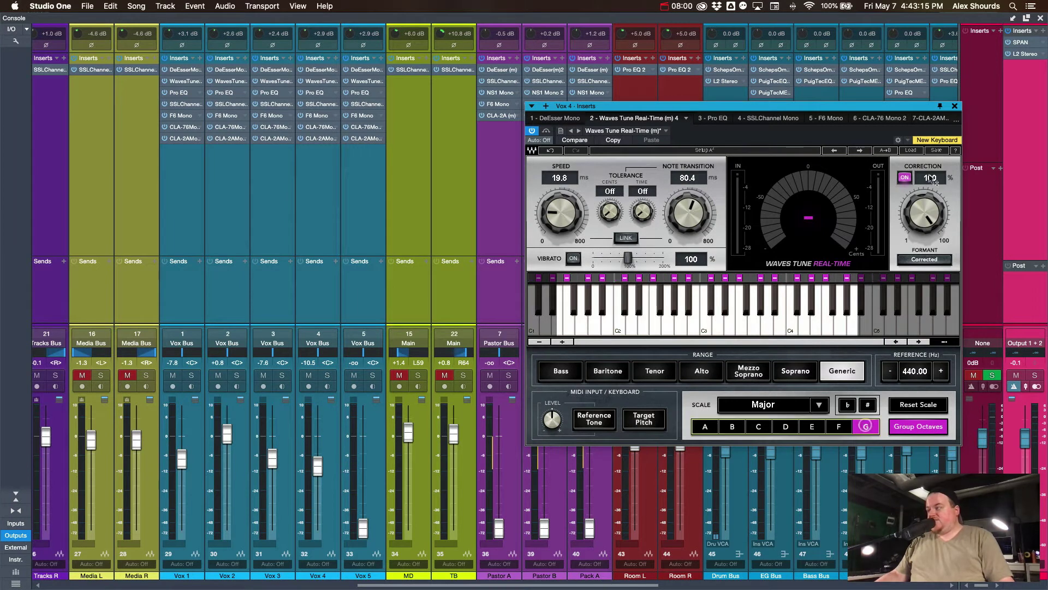
left_click(955, 106)
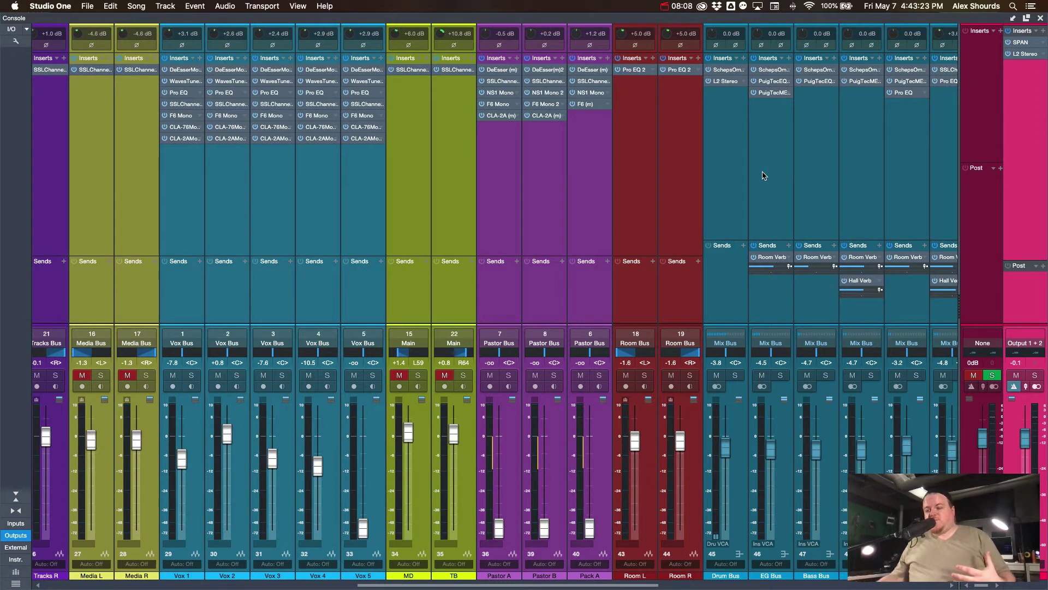
Scroll right to reveal the reverb and delay returns, Mix Bus and VCA strips.
scroll(455, 296, "right", 1)
scroll(454, 299, "right", 1)
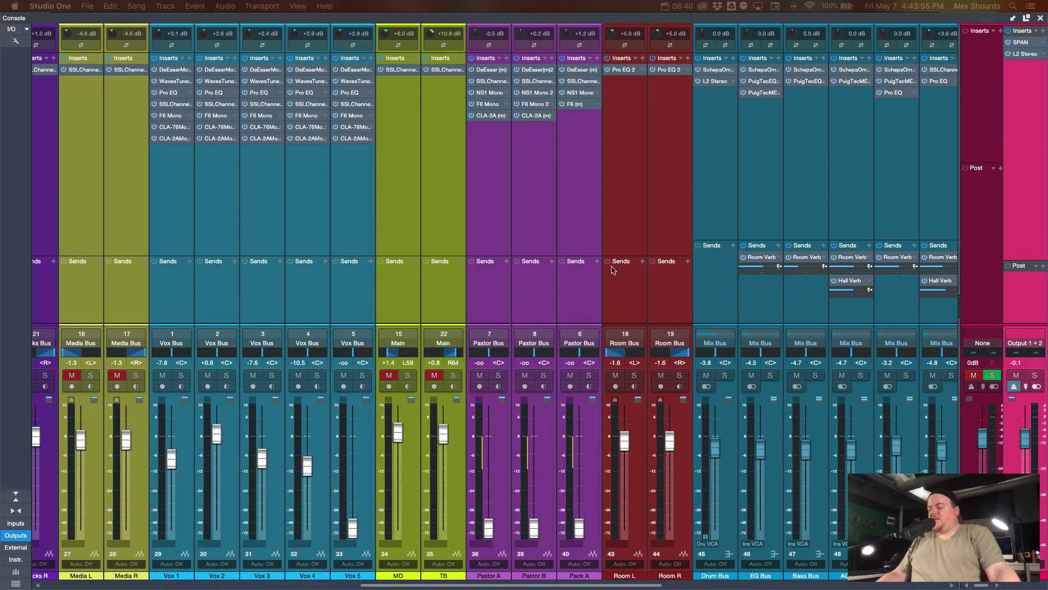
scroll(612, 270, "right", 10)
scroll(612, 269, "right", 2)
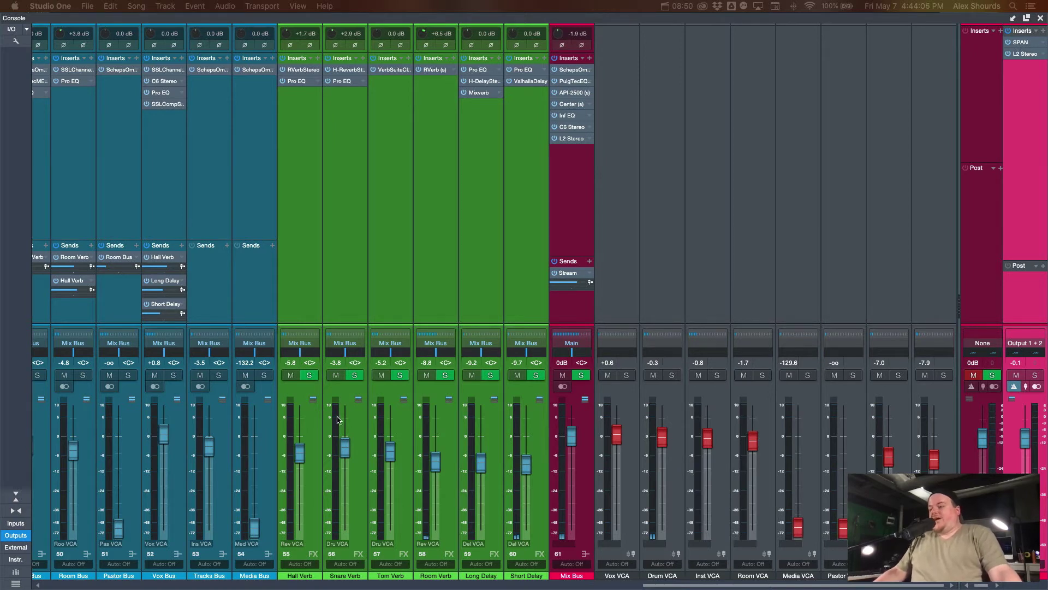
Raise Pastor B to about 0 dB and Pastor A to about -0.5 dB.
scroll(334, 326, "left", 3)
scroll(334, 327, "left", 10)
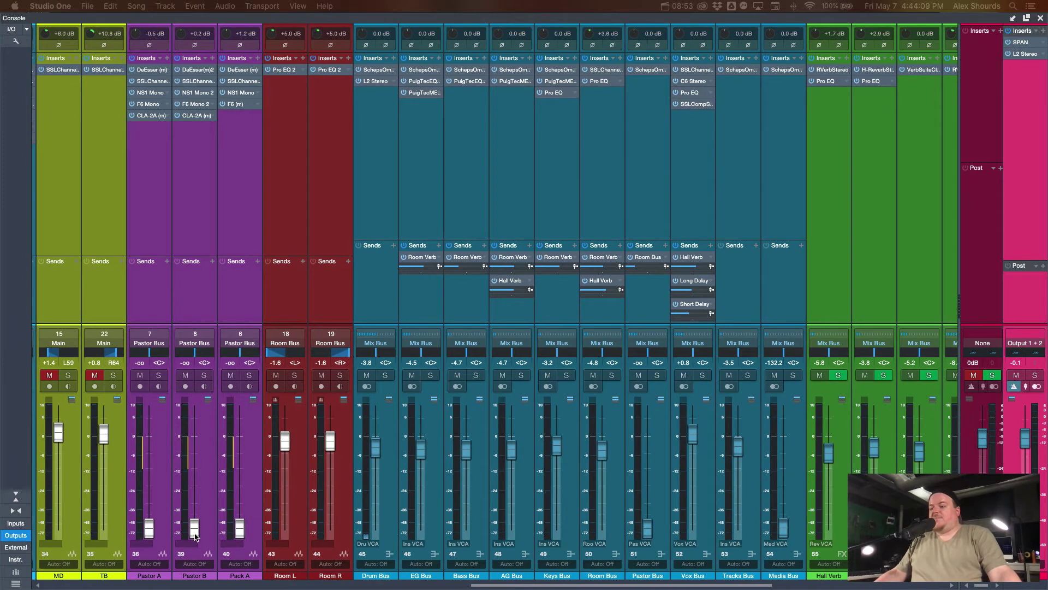
left_click_drag(195, 532, 207, 441)
left_click_drag(149, 528, 162, 444)
Raise the Vox 3 fader to -6.3 dB.
scroll(720, 397, "right", 2)
scroll(720, 397, "right", 10)
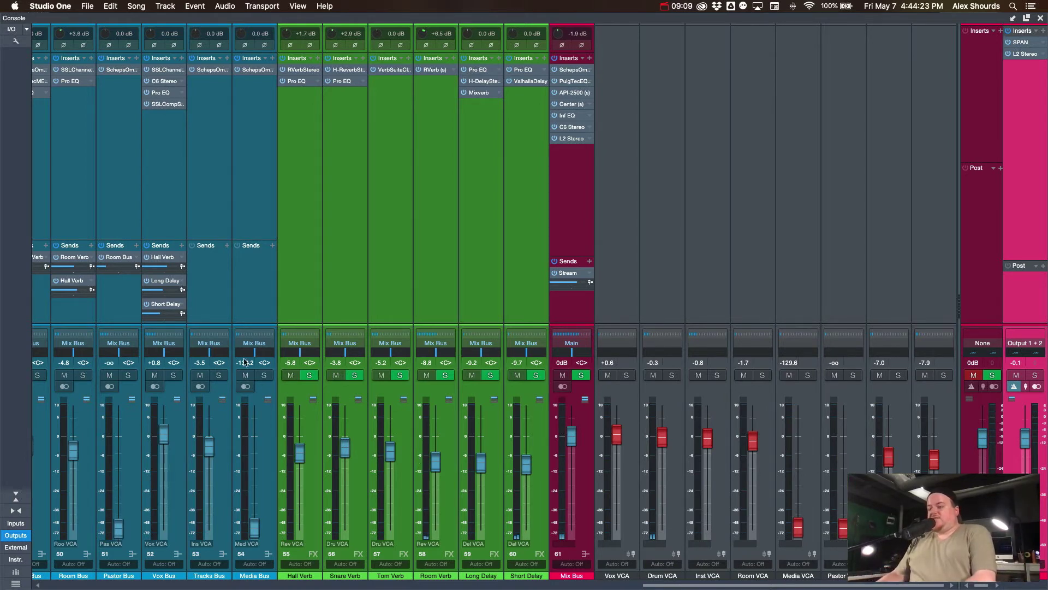
scroll(382, 453, "left", 10)
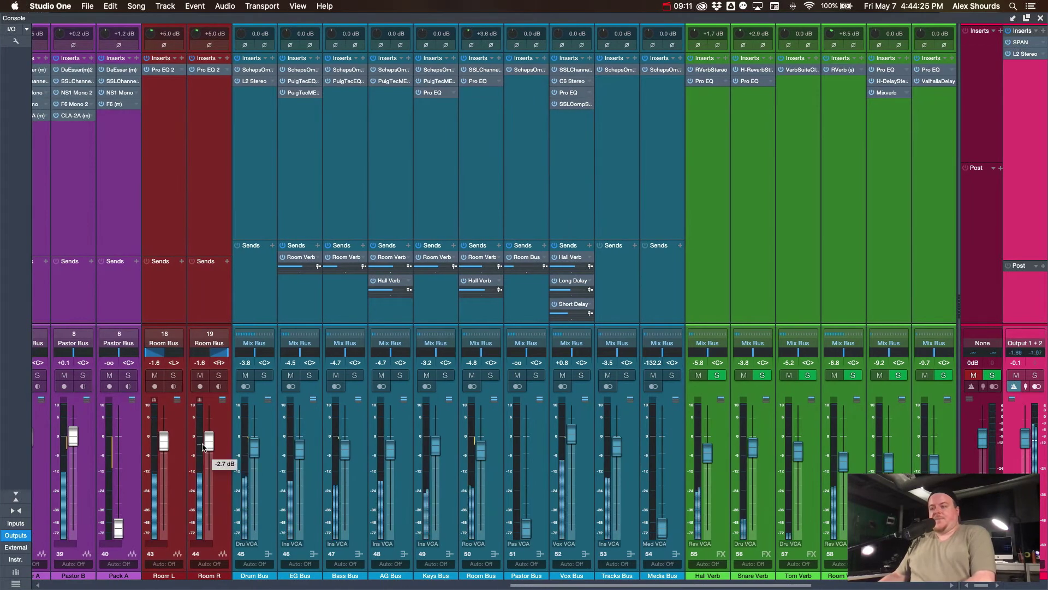
scroll(243, 461, "left", 10)
left_click_drag(243, 461, 243, 456)
scroll(355, 413, "right", 15)
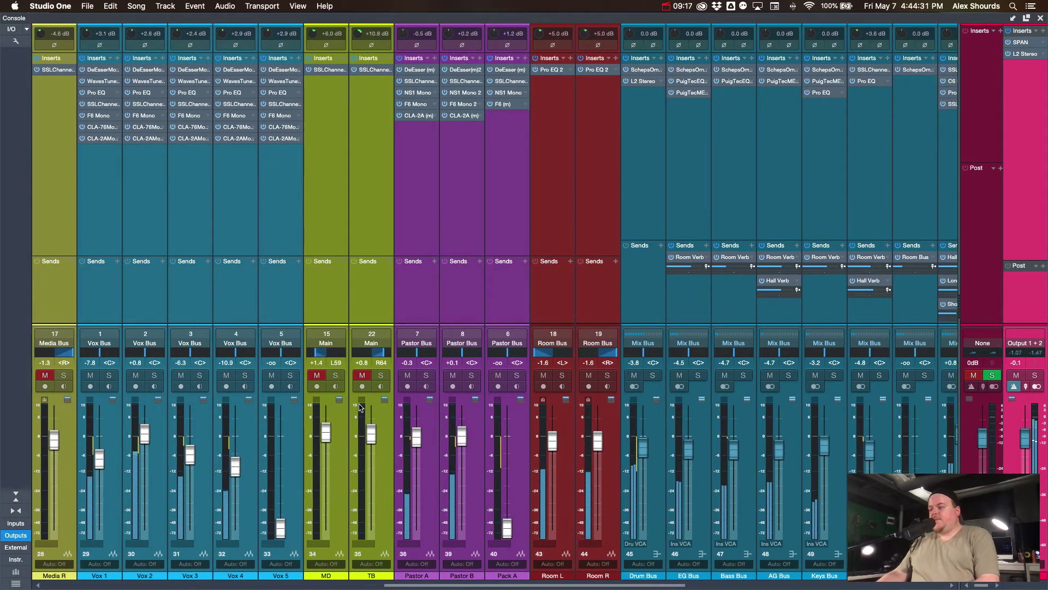
scroll(649, 260, "right", 3)
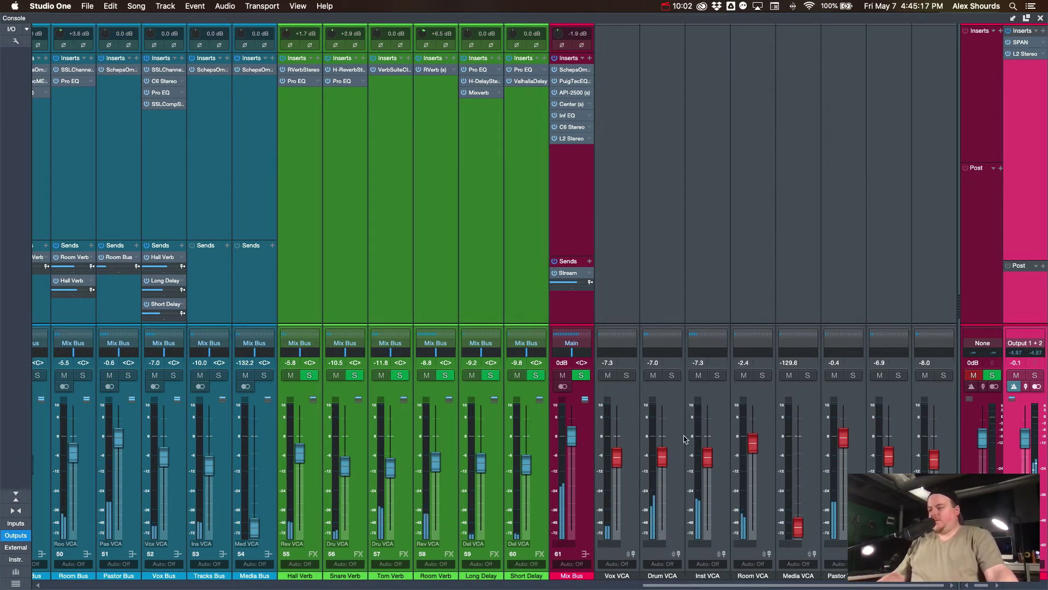
Drop the Pastor A fader to -oo and trim Pastor B to just under 0 dB.
scroll(604, 386, "left", 15)
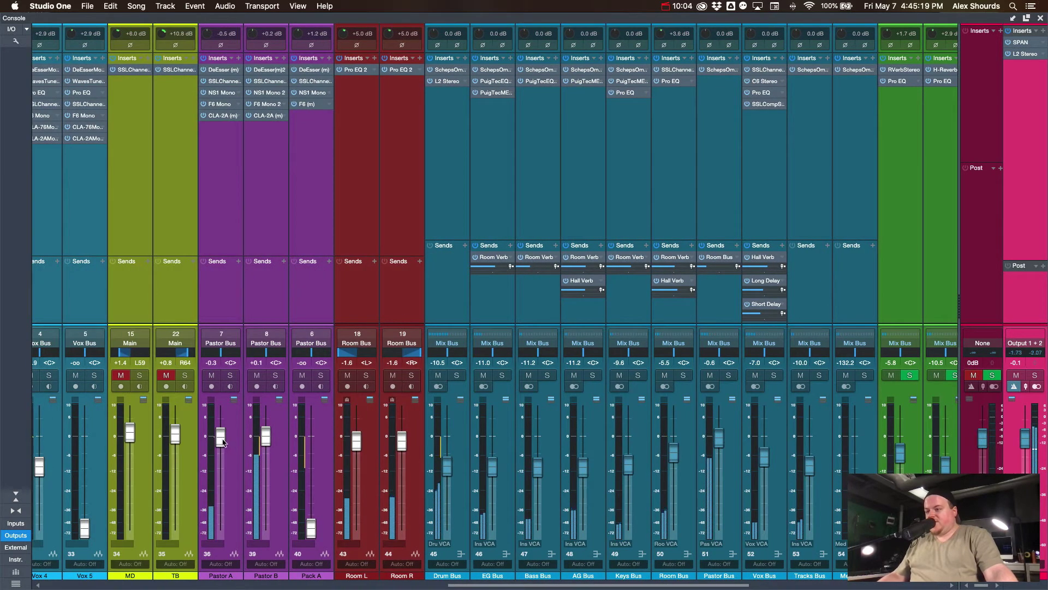
left_click_drag(221, 437, 221, 528)
left_click_drag(265, 440, 266, 445)
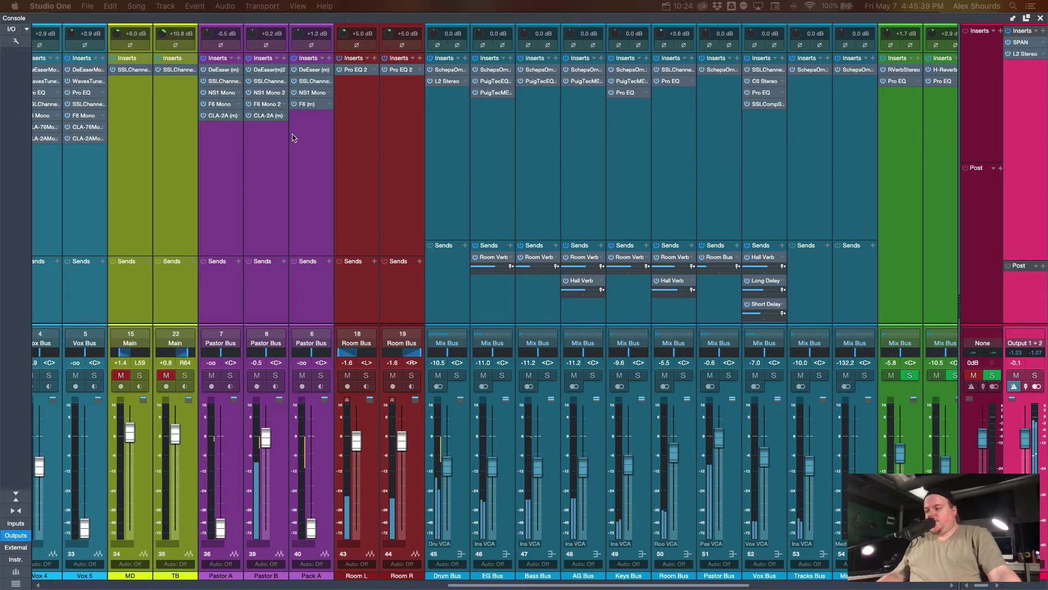
Scroll right to bring the FX returns, Mix Bus and VCA faders back into view.
scroll(431, 206, "right", 5)
scroll(431, 207, "right", 14)
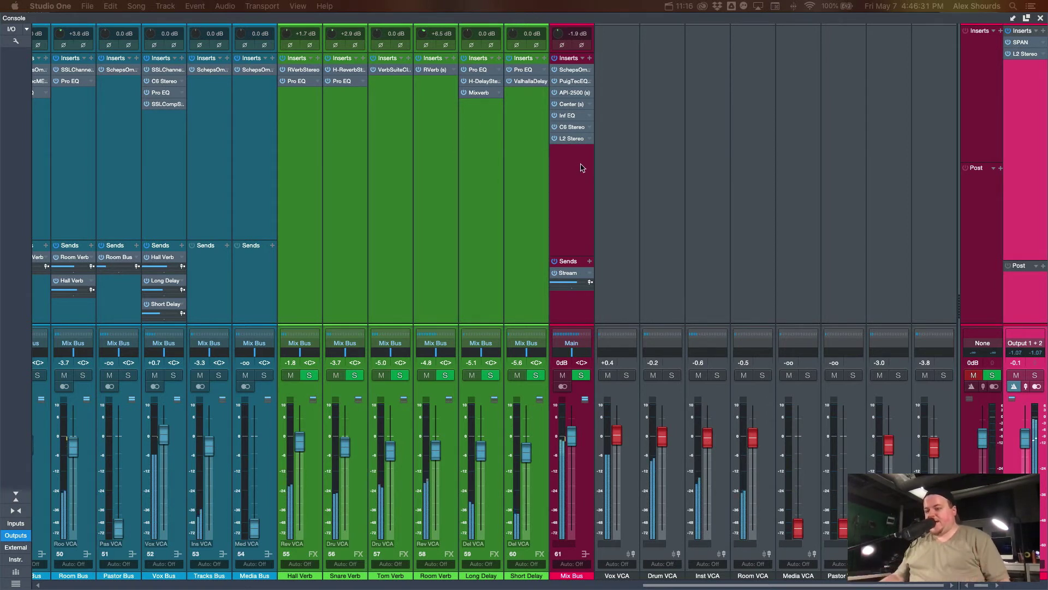
Scroll across the Console to the VCA strips (Vox -8.7, Drum -8.1, Inst -6.8 dB).
scroll(410, 244, "left", 10)
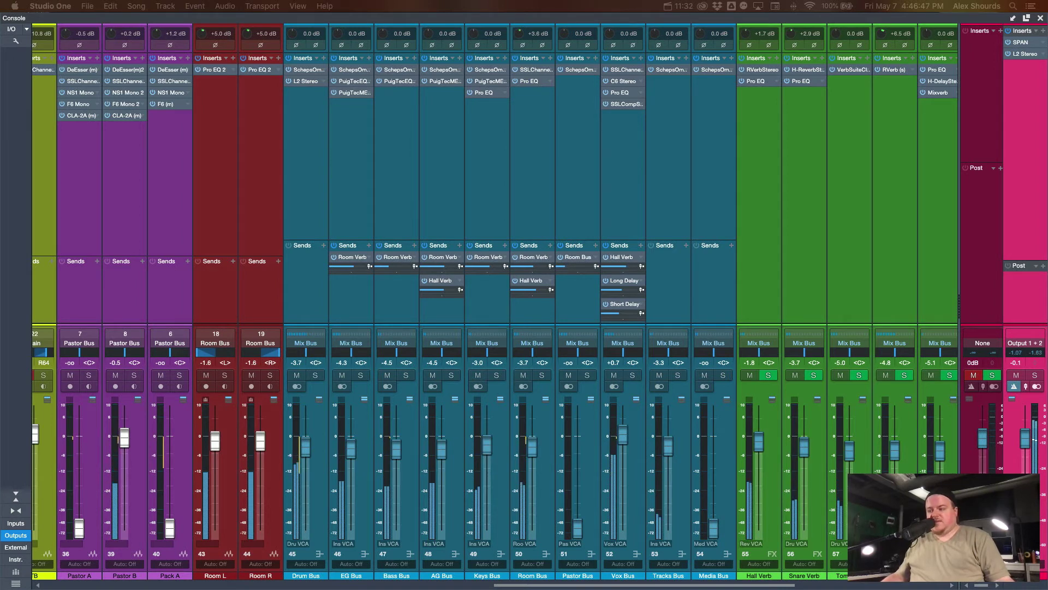
scroll(501, 165, "right", 10)
scroll(504, 166, "right", 2)
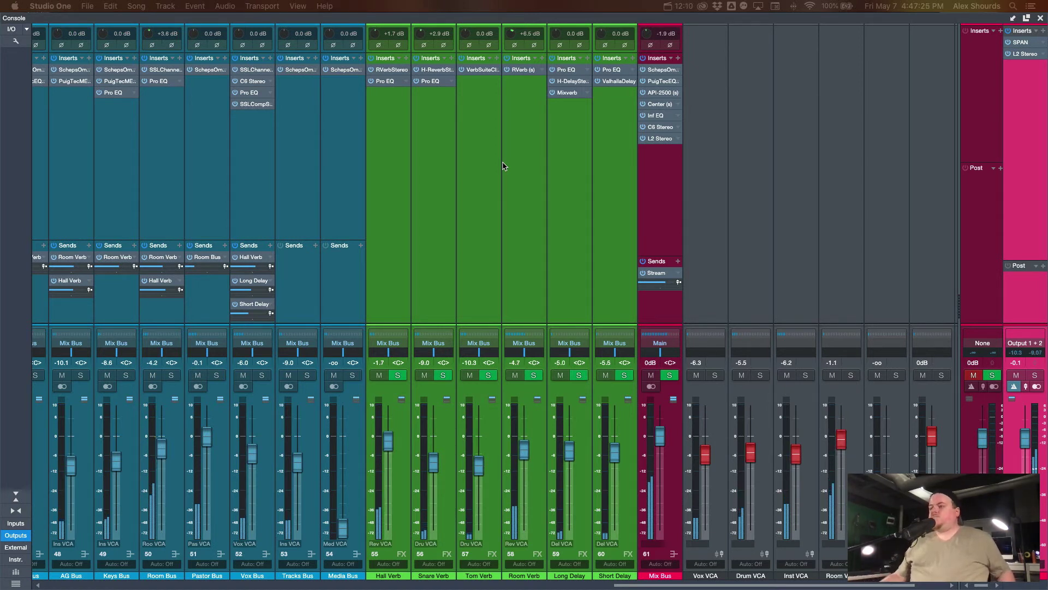
scroll(503, 166, "right", 2)
scroll(503, 166, "right", 1)
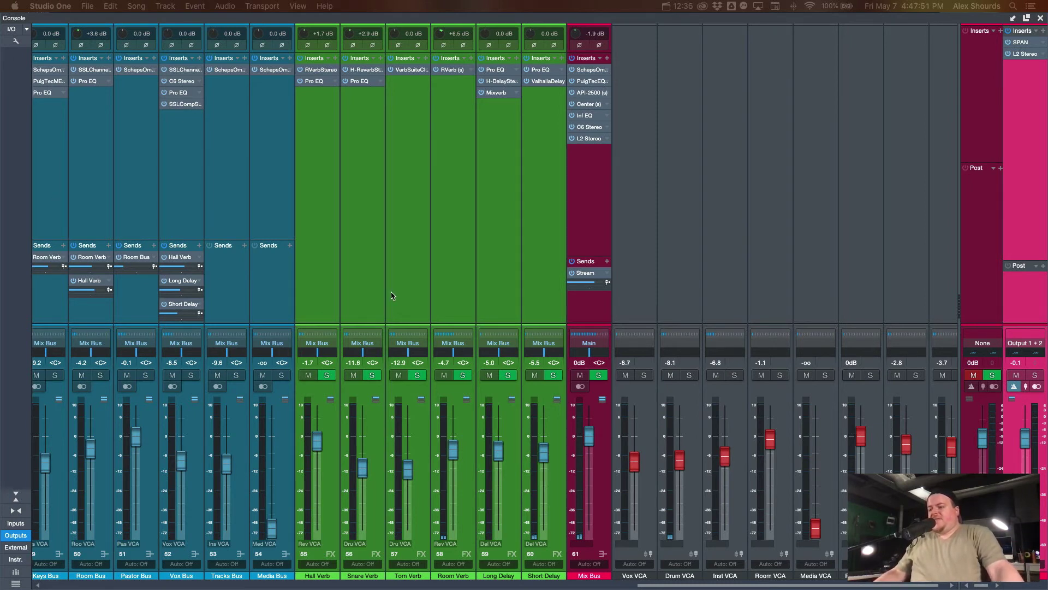
Nudge Pack A's fader and return it to silence, then pull Pastor B down to -oo.
scroll(391, 296, "left", 10)
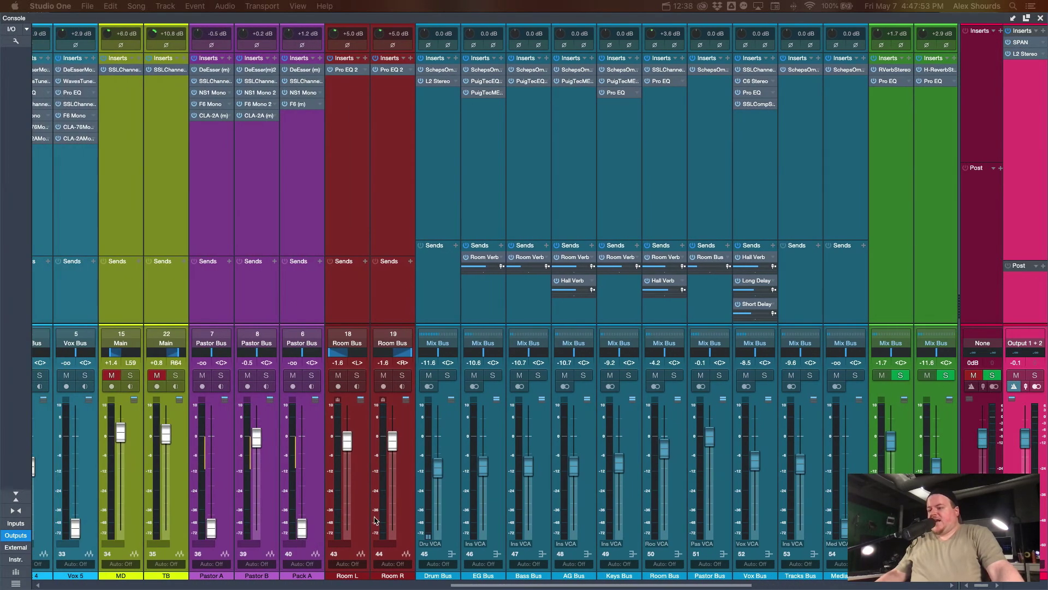
mouse_move(296, 528)
left_mouse_down()
mouse_move(319, 446)
mouse_move(315, 536)
left_mouse_up()
scroll(315, 535, "left", 1)
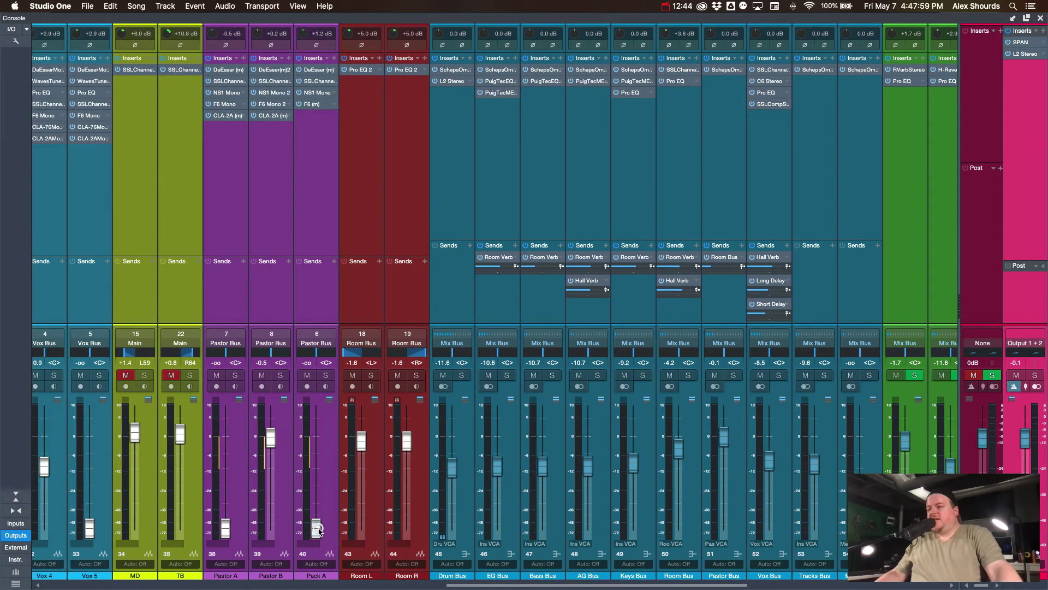
left_click_drag(271, 439, 267, 546)
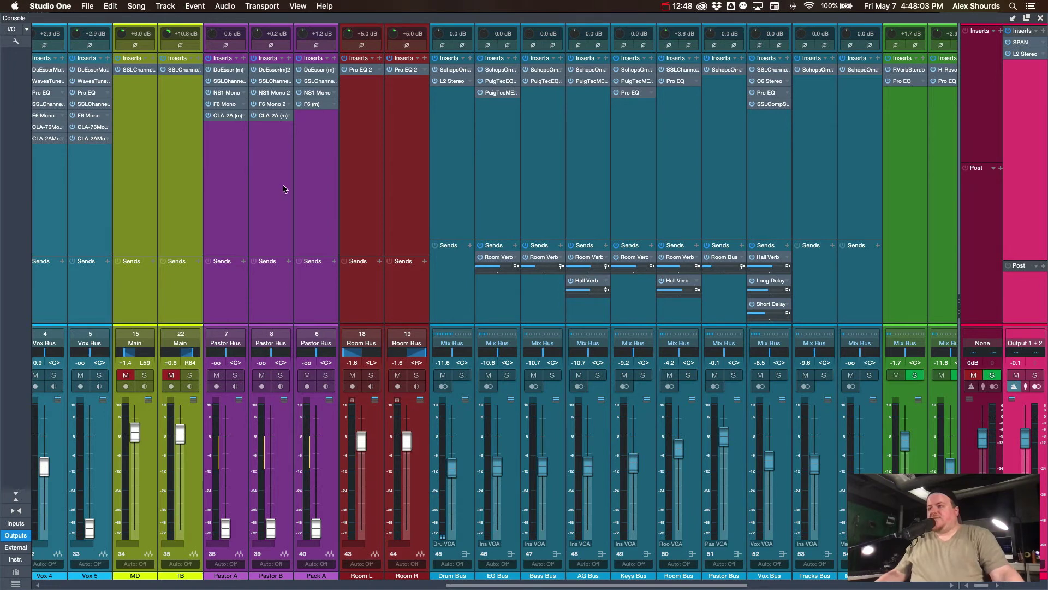
scroll(228, 74, "left", 1)
Inspect and close Pastor A's SSL channel strip and NS1 inserts, then open its F6 Mono EQ.
left_click(236, 80)
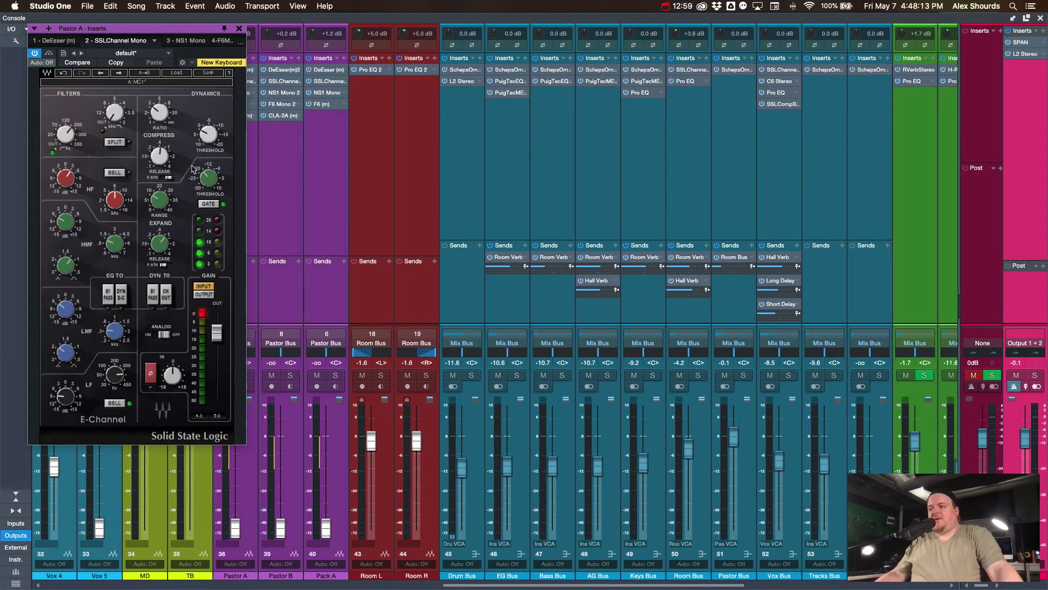
left_click(241, 28)
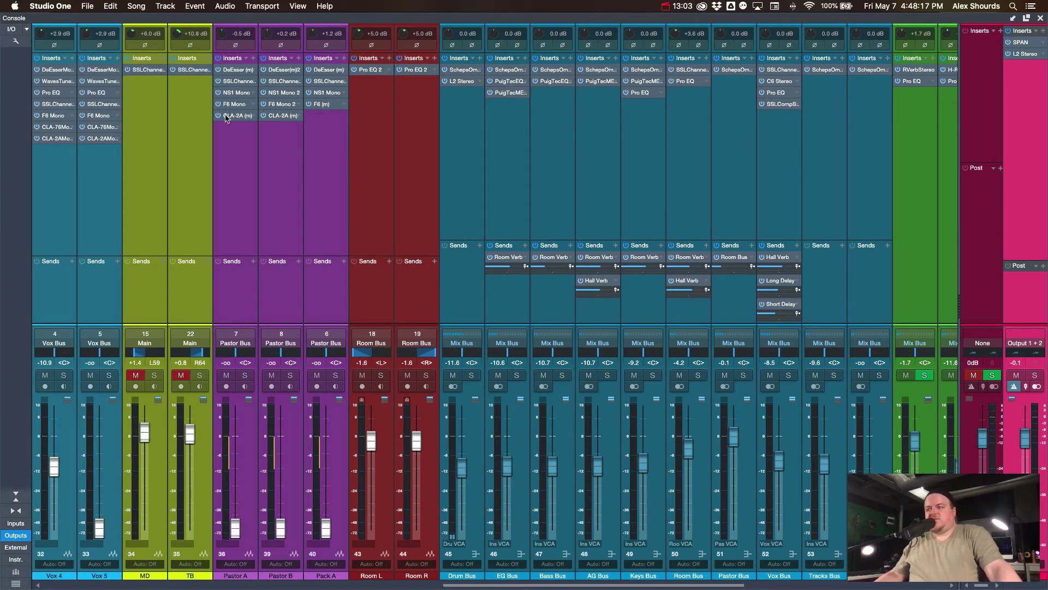
left_click(238, 92)
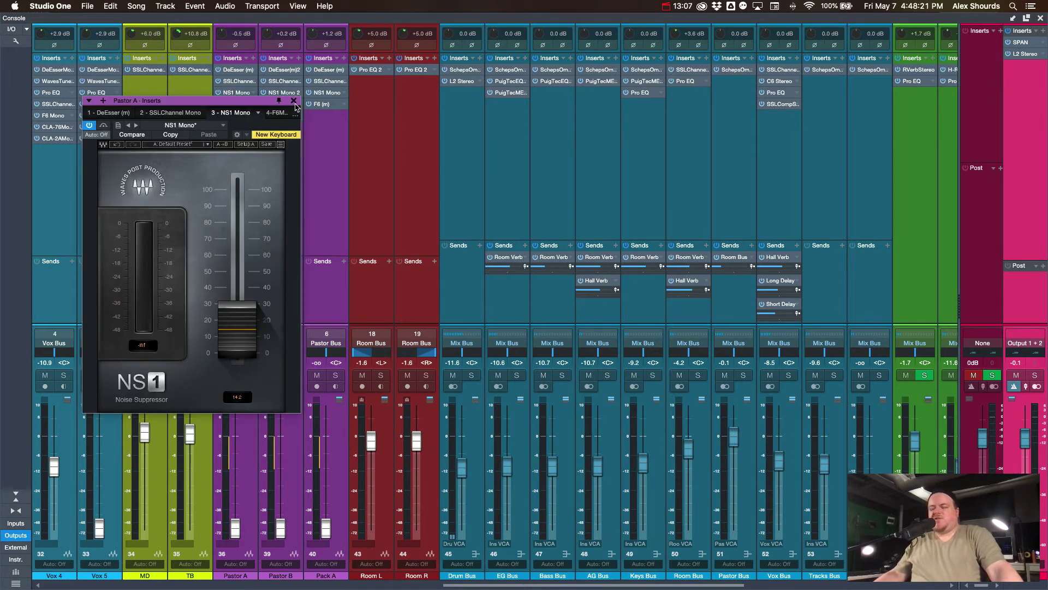
left_click(295, 103)
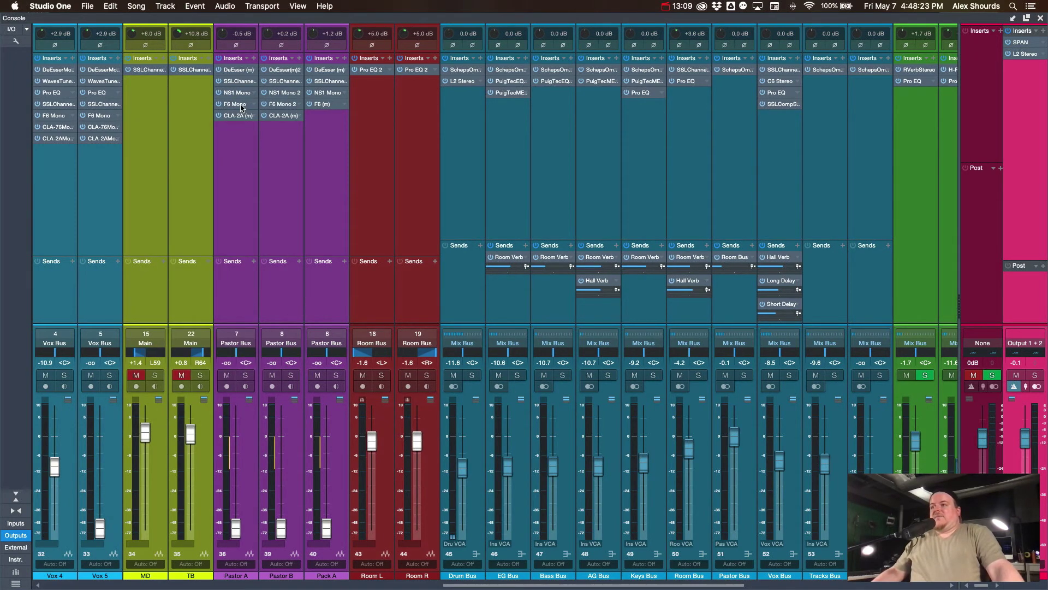
left_click(241, 104)
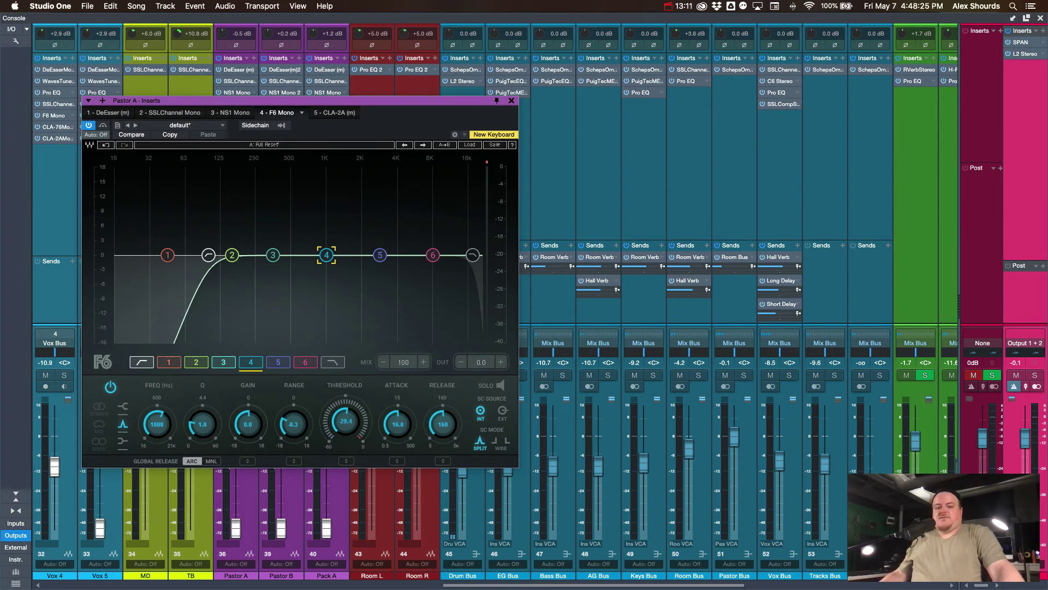
Close Pastor A's EQ and open Pastor B's F6 Mono 2 dynamic EQ.
left_click(512, 100)
left_click(284, 103)
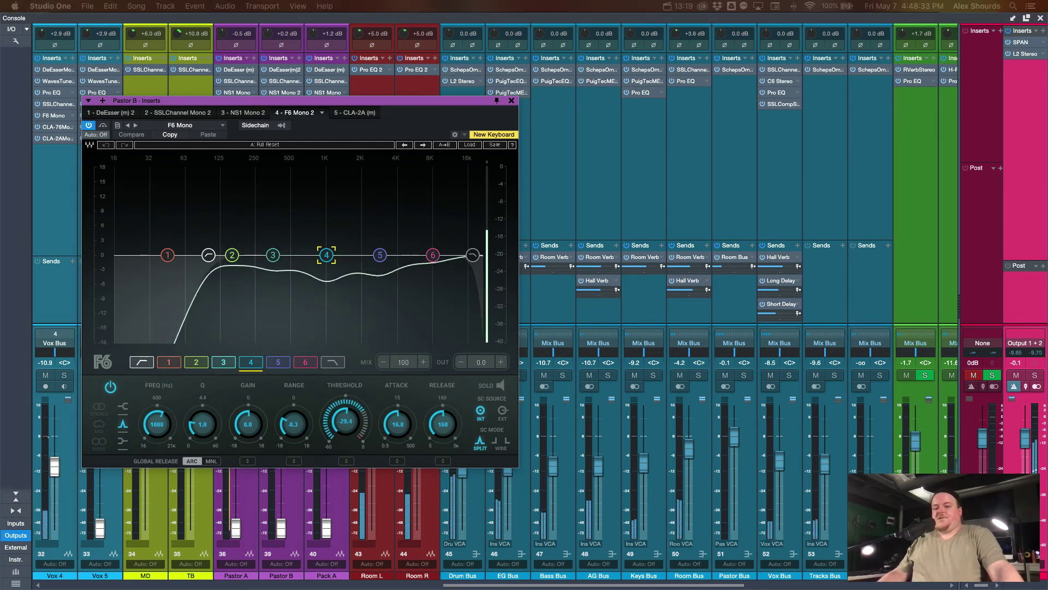
scroll(708, 341, "right", 2)
scroll(708, 341, "right", 12)
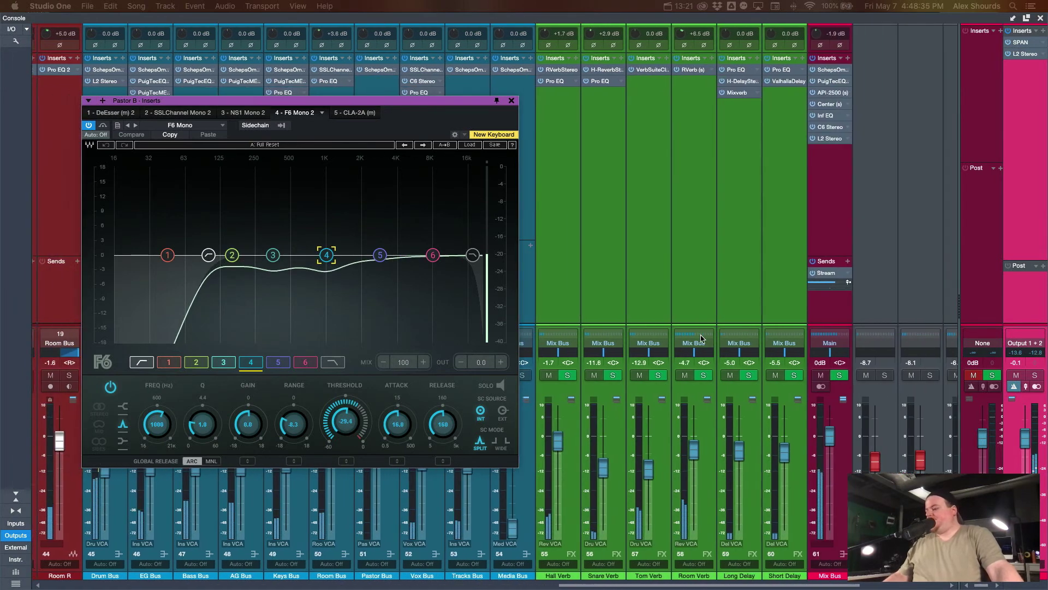
scroll(702, 339, "left", 20)
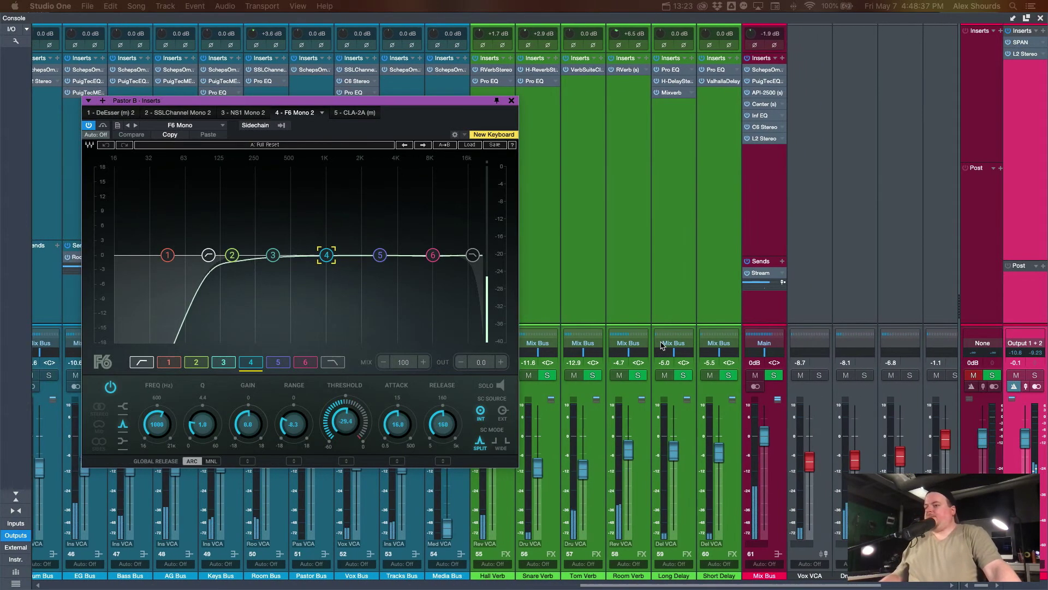
Raise Pastor B back to about -0.3 dB and move its EQ window off the faders.
left_click_drag(322, 538, 325, 445)
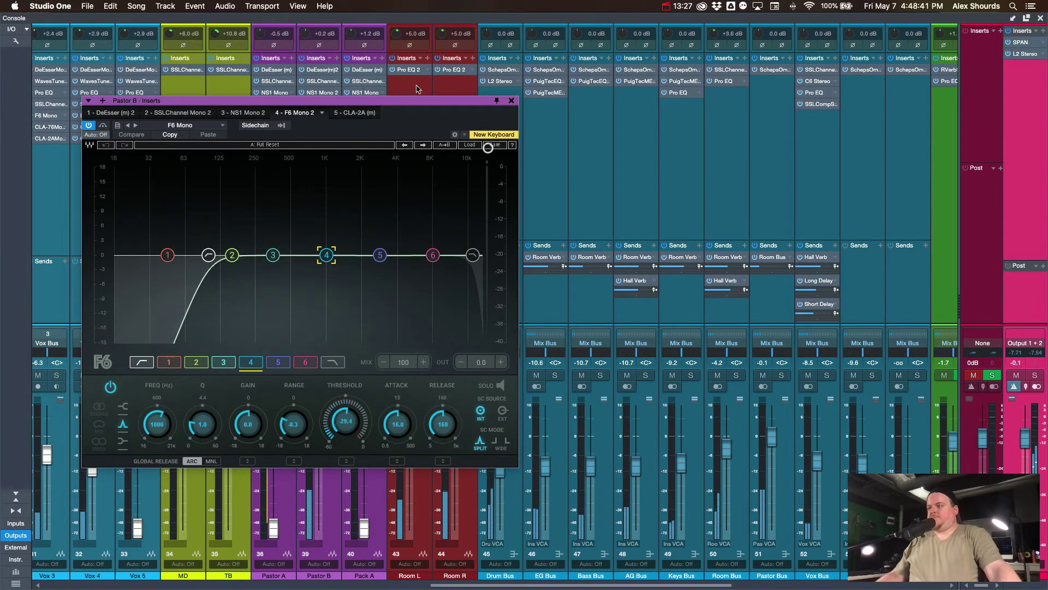
left_click_drag(454, 101, 803, 59)
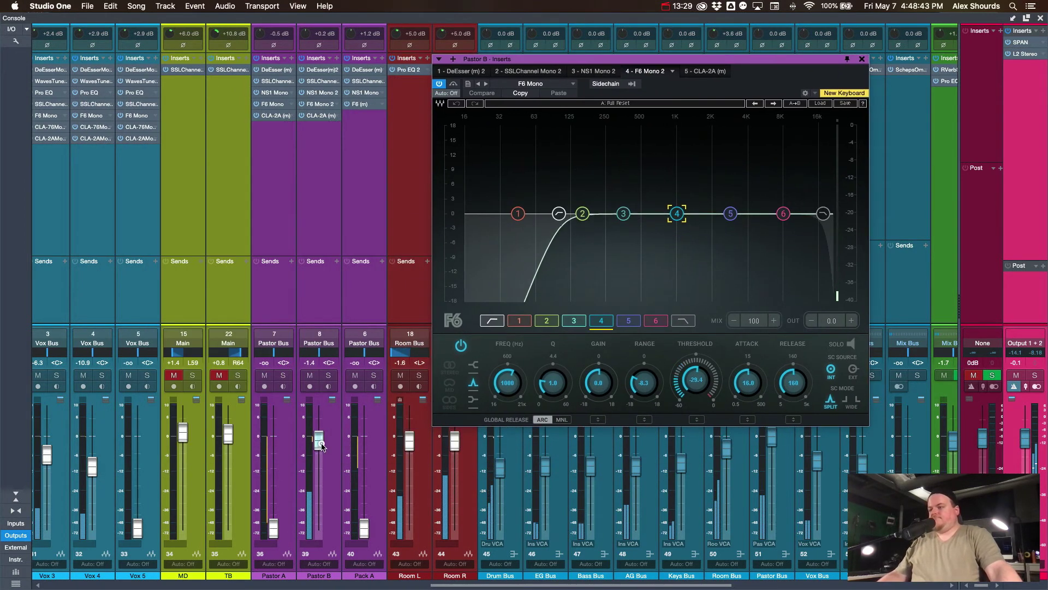
left_click_drag(318, 440, 318, 437)
left_click_drag(757, 81, 686, 79)
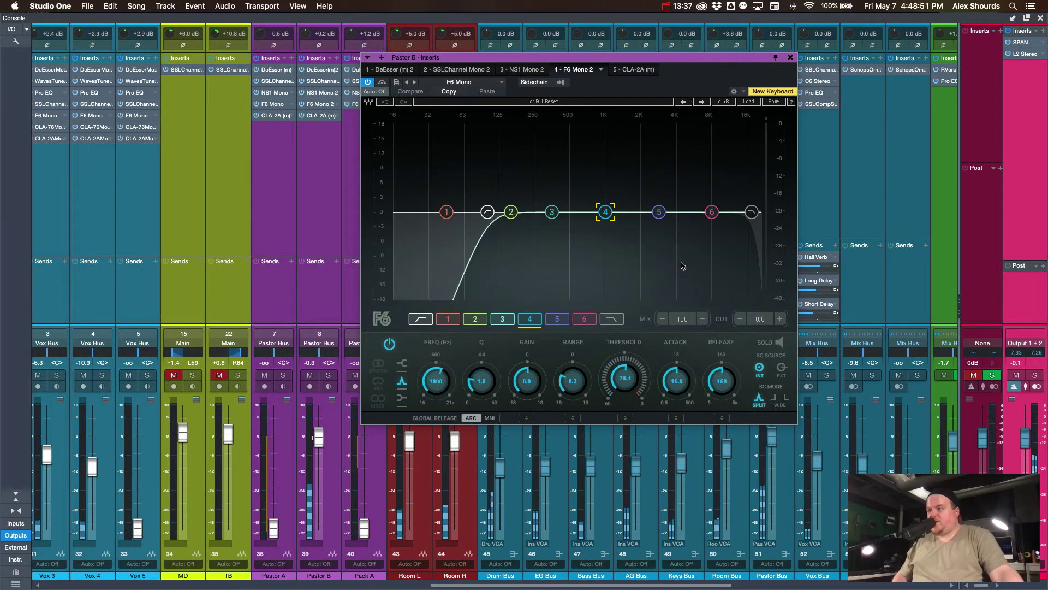
Raise Pastor A's CLA-2A peak reduction to about 48, then close the compressor editor.
left_click(277, 116)
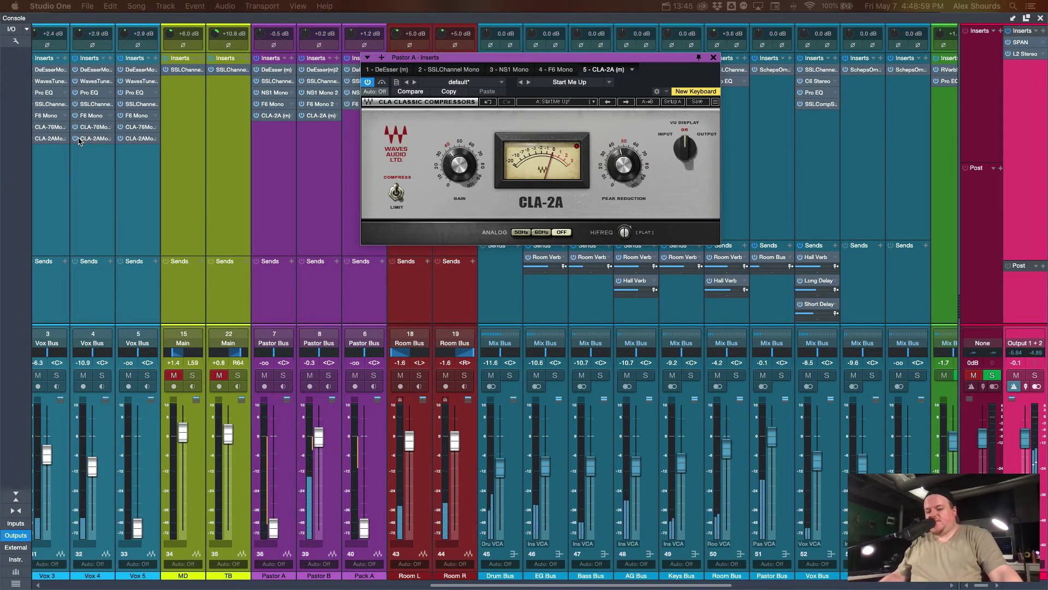
scroll(79, 141, "right", 4)
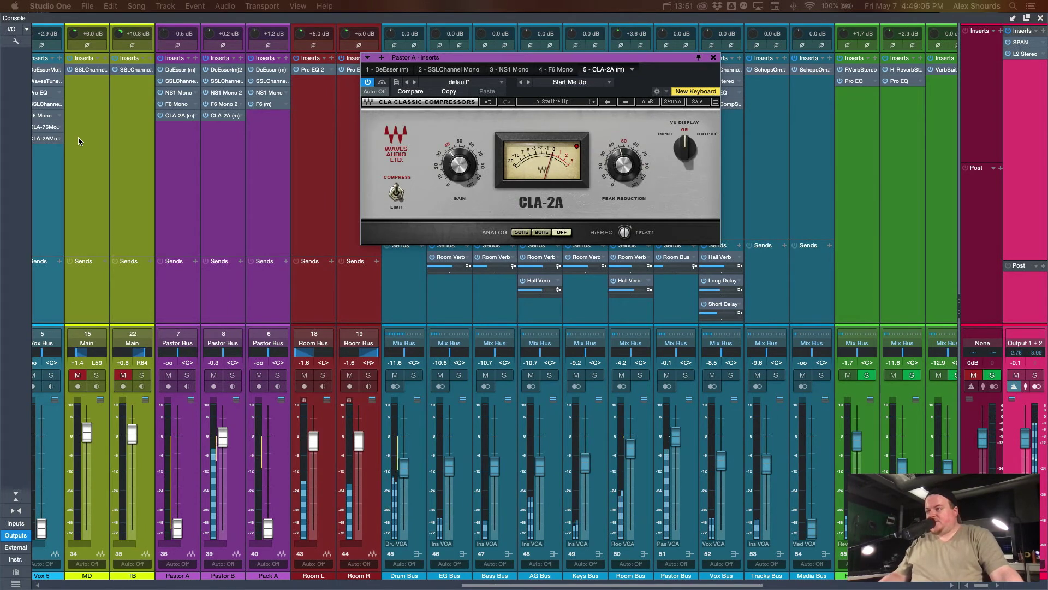
left_click_drag(623, 159, 621, 131)
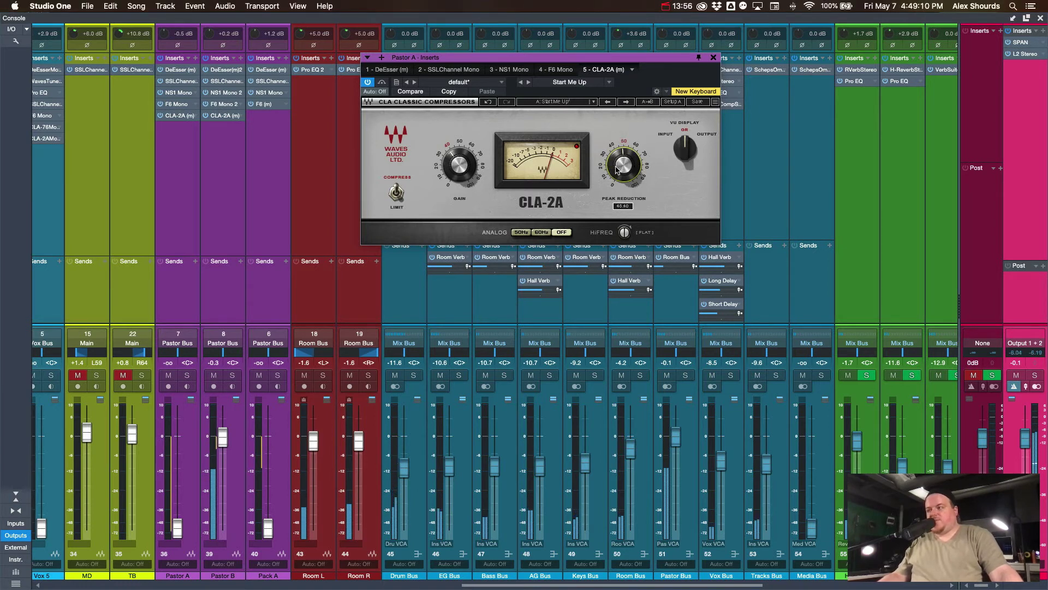
left_click(713, 57)
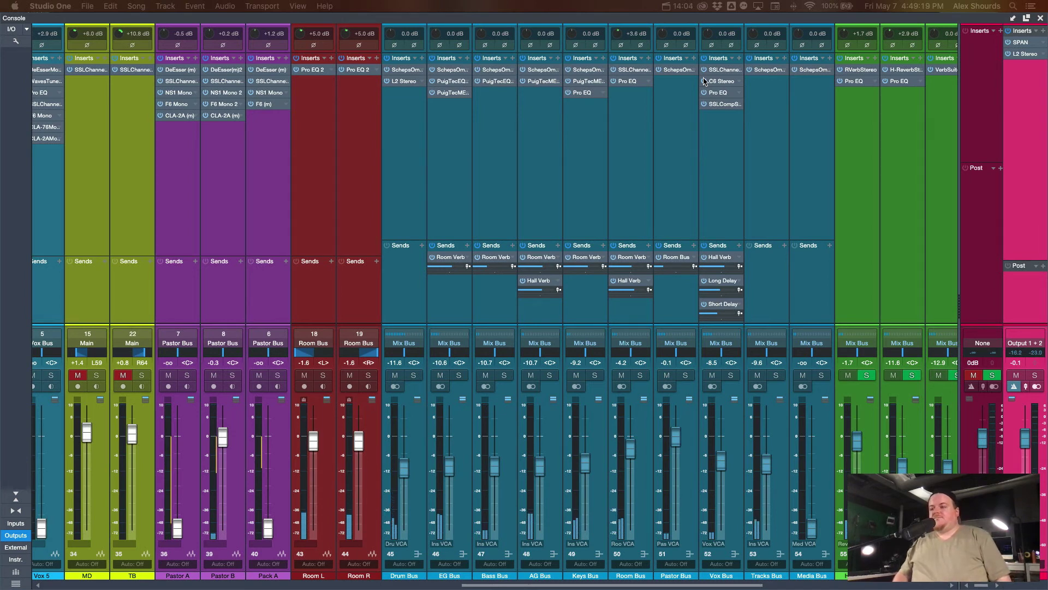
scroll(704, 81, "left", 3)
scroll(704, 81, "left", 1)
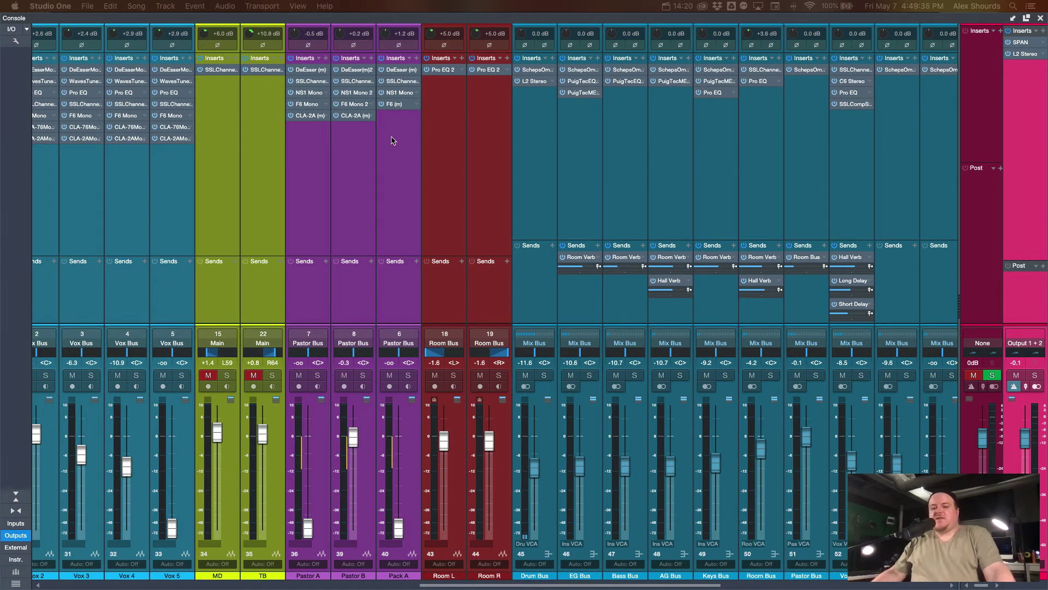
scroll(391, 140, "right", 10)
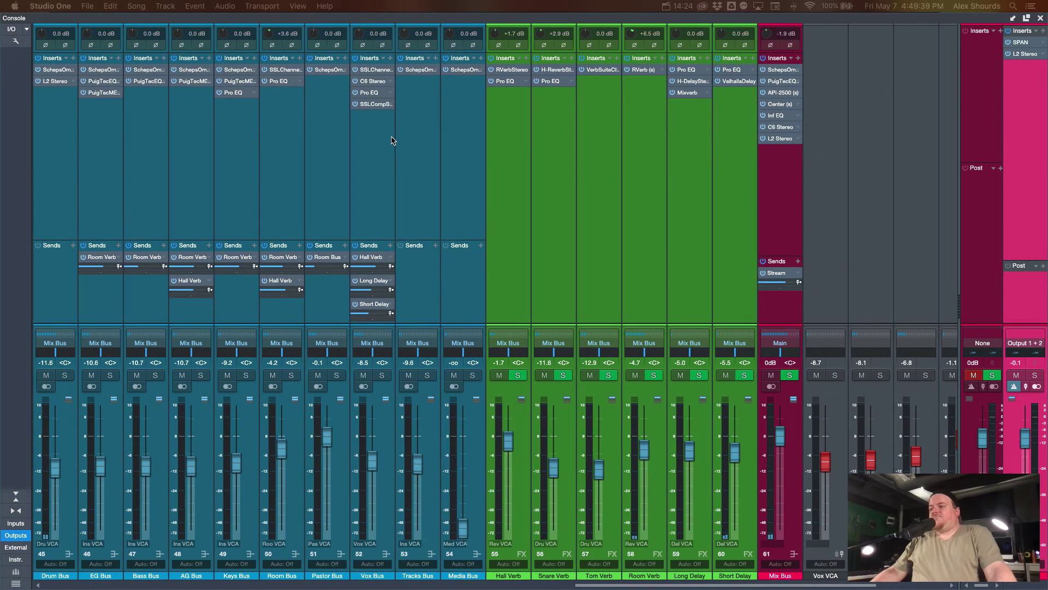
scroll(392, 141, "left", 3)
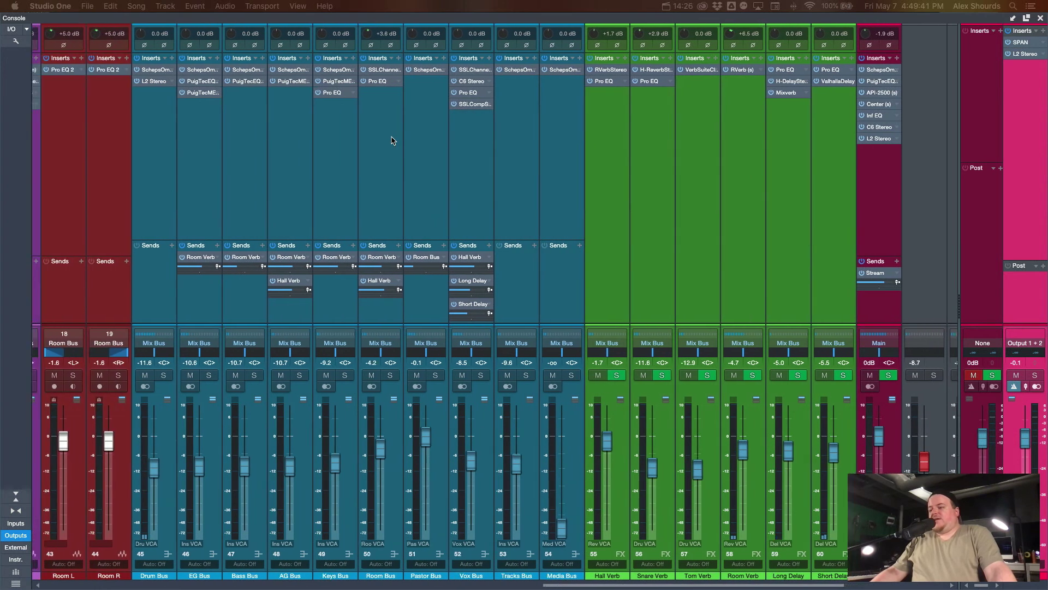
scroll(392, 141, "right", 1)
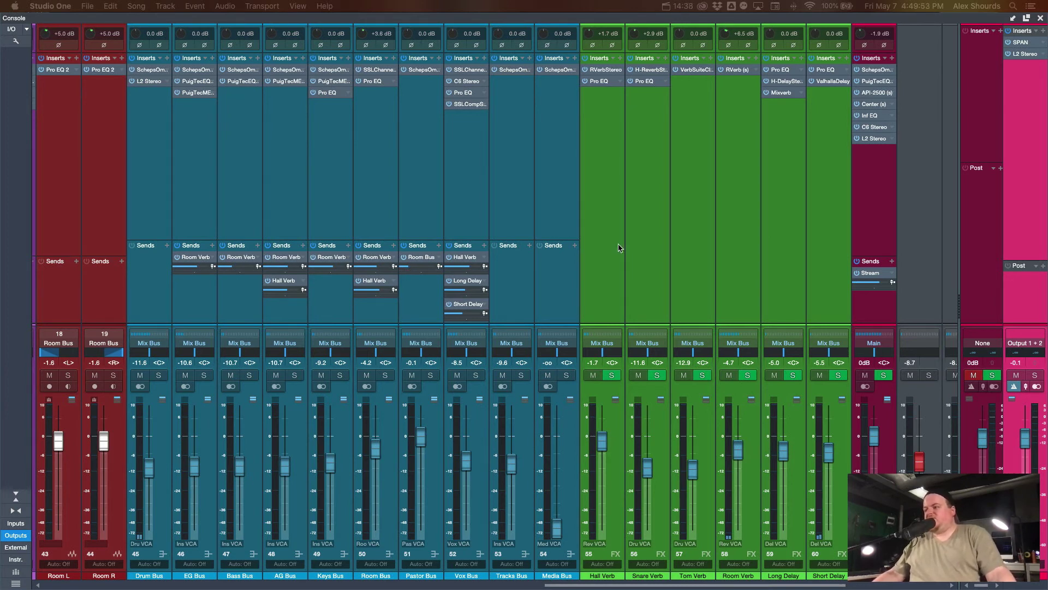
scroll(619, 247, "right", 2)
scroll(619, 247, "right", 10)
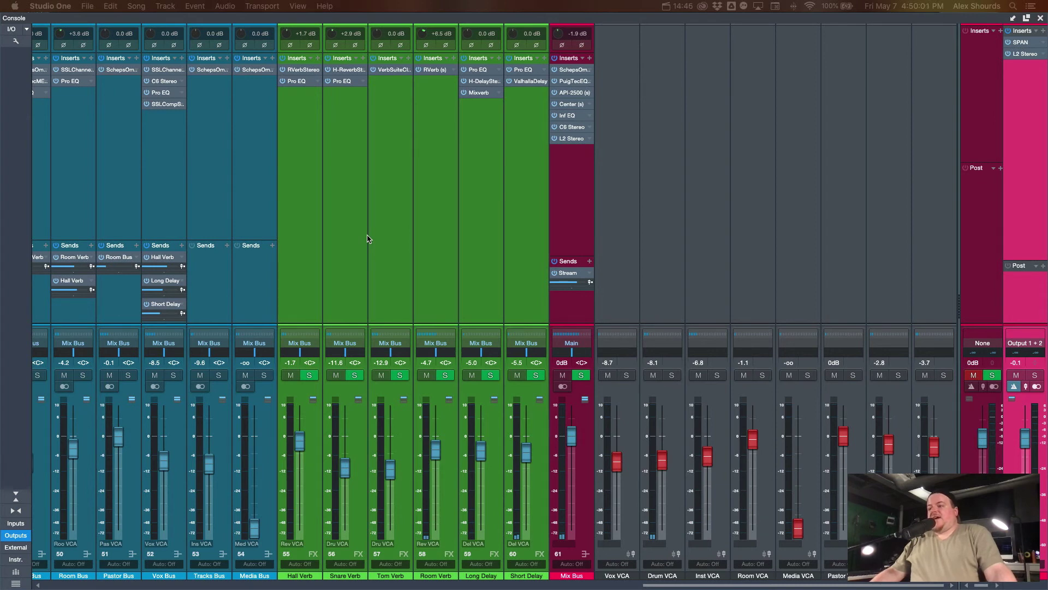
scroll(310, 247, "left", 15)
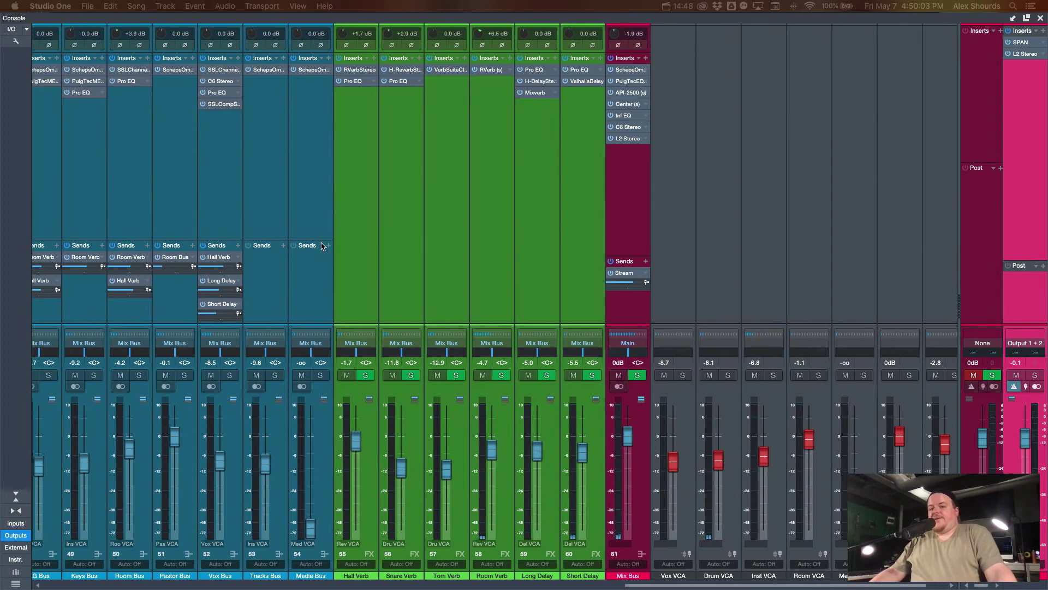
scroll(322, 252, "left", 20)
scroll(329, 252, "left", 15)
scroll(330, 252, "right", 20)
scroll(329, 252, "right", 20)
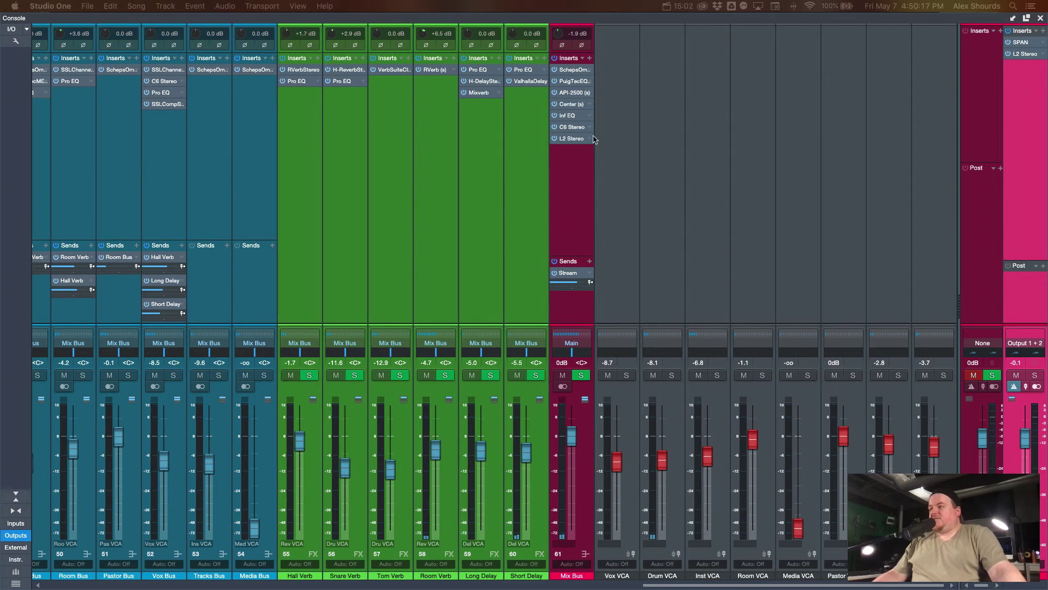
left_click(565, 192)
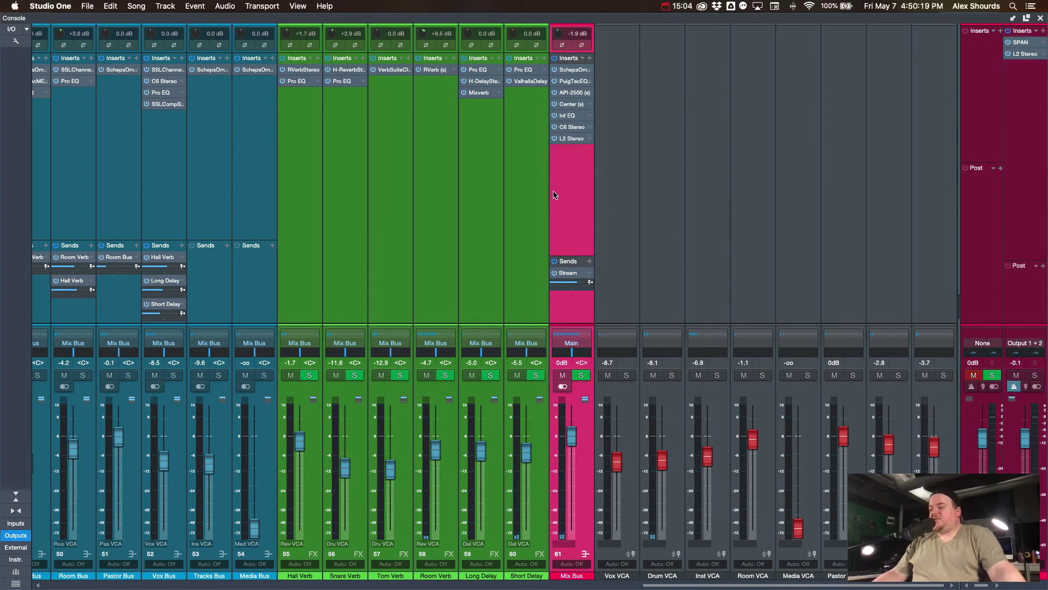
scroll(441, 176, "left", 15)
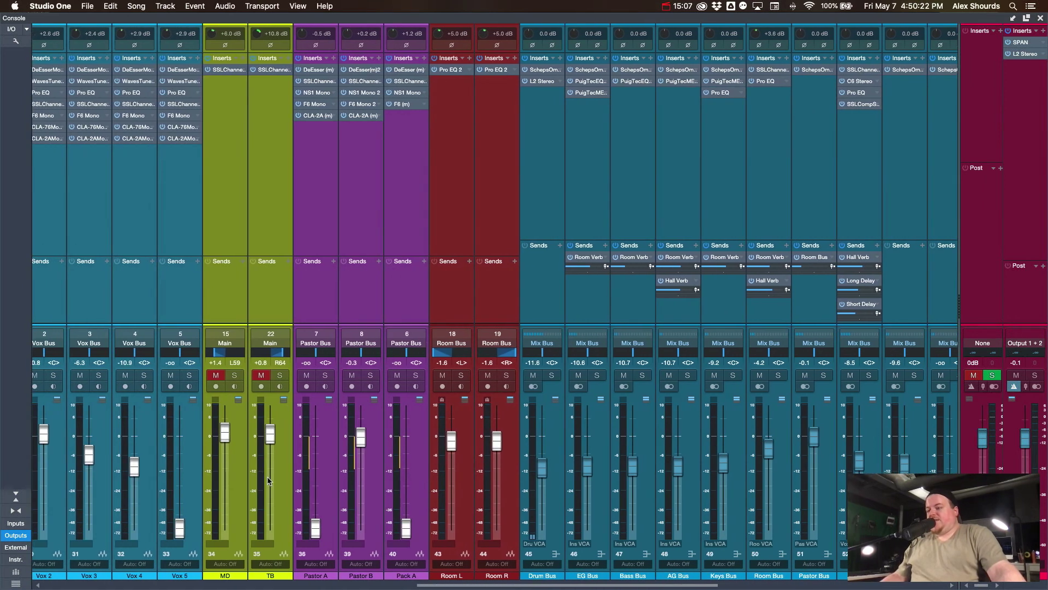
left_click(232, 494)
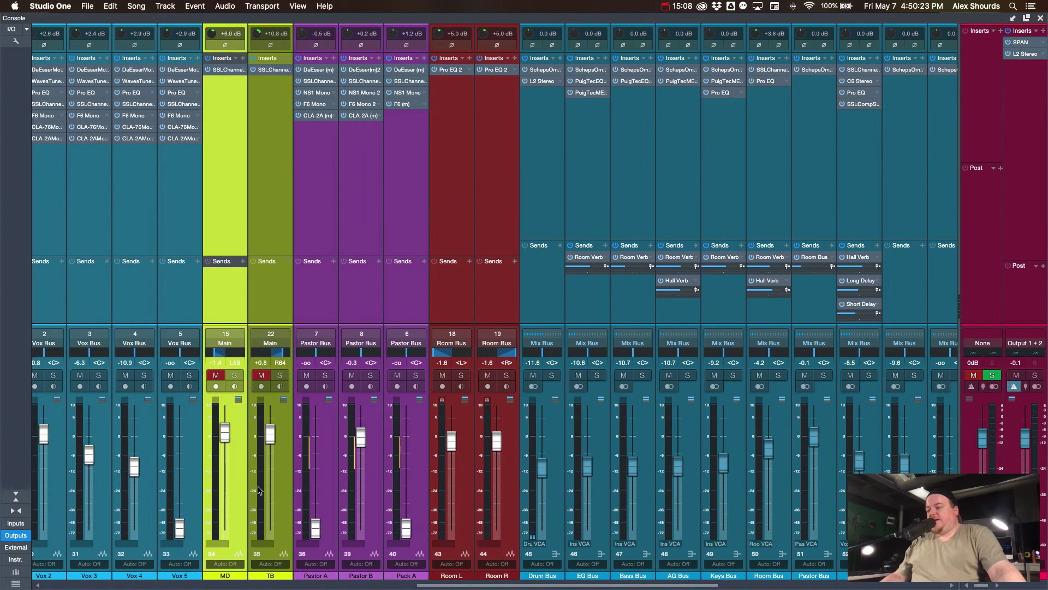
left_click(275, 480)
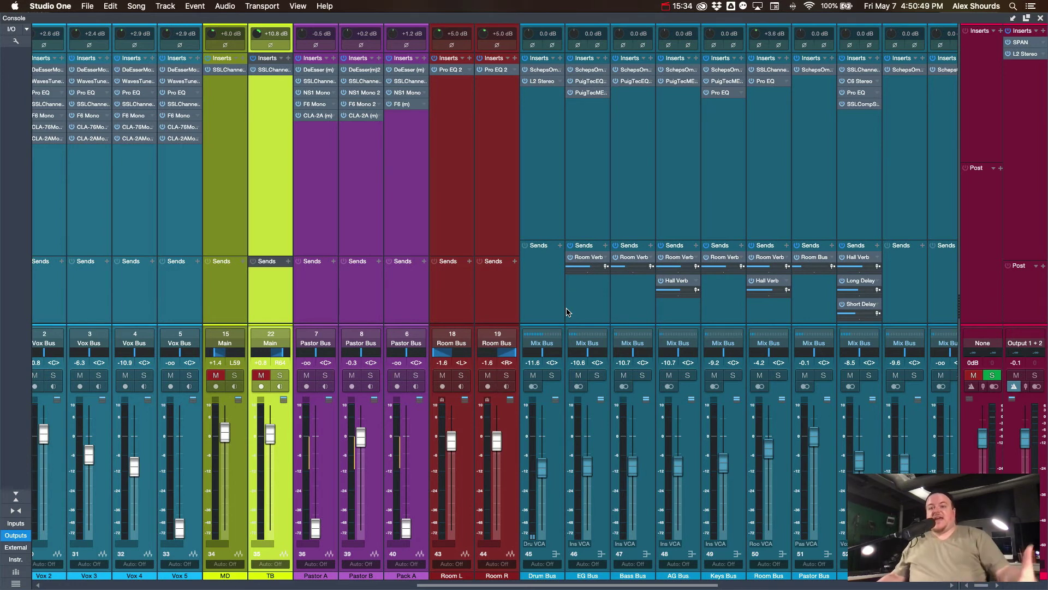
scroll(557, 282, "right", 15)
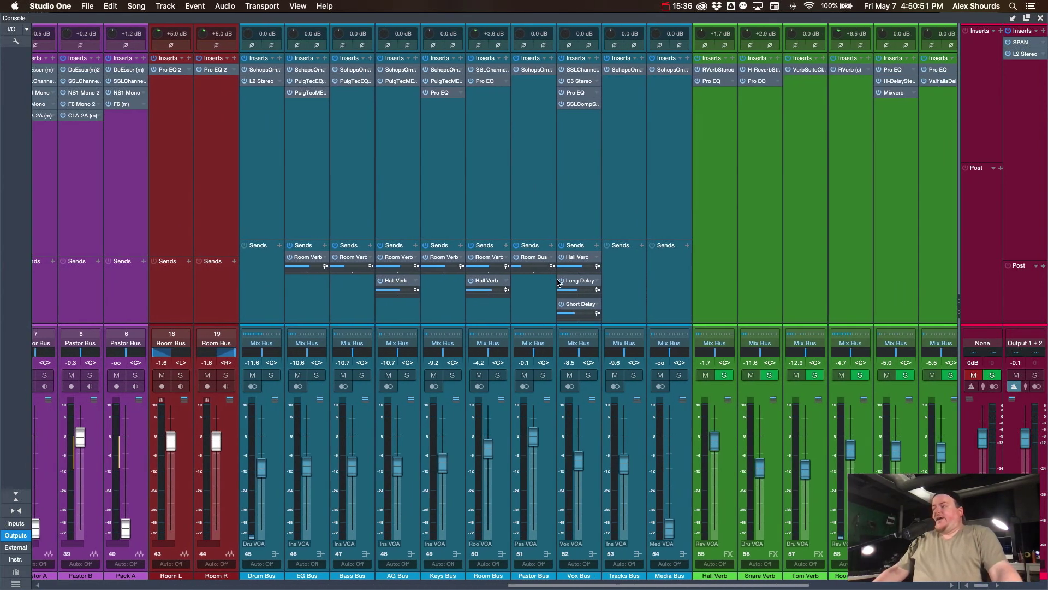
scroll(515, 266, "left", 3)
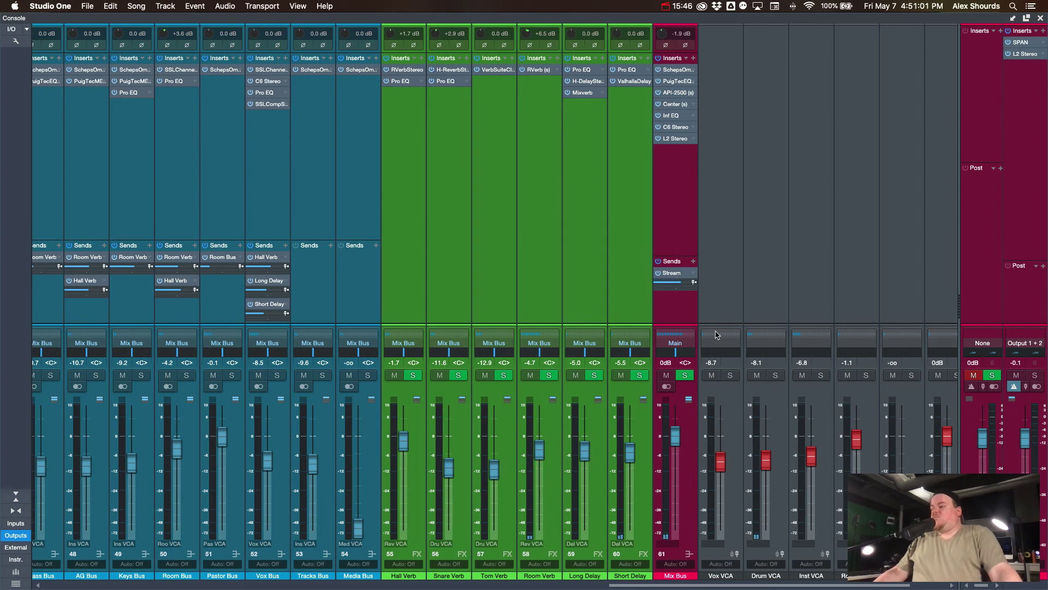
Select the main output channel and bring up the plug-in browser for its inserts.
left_click(985, 406)
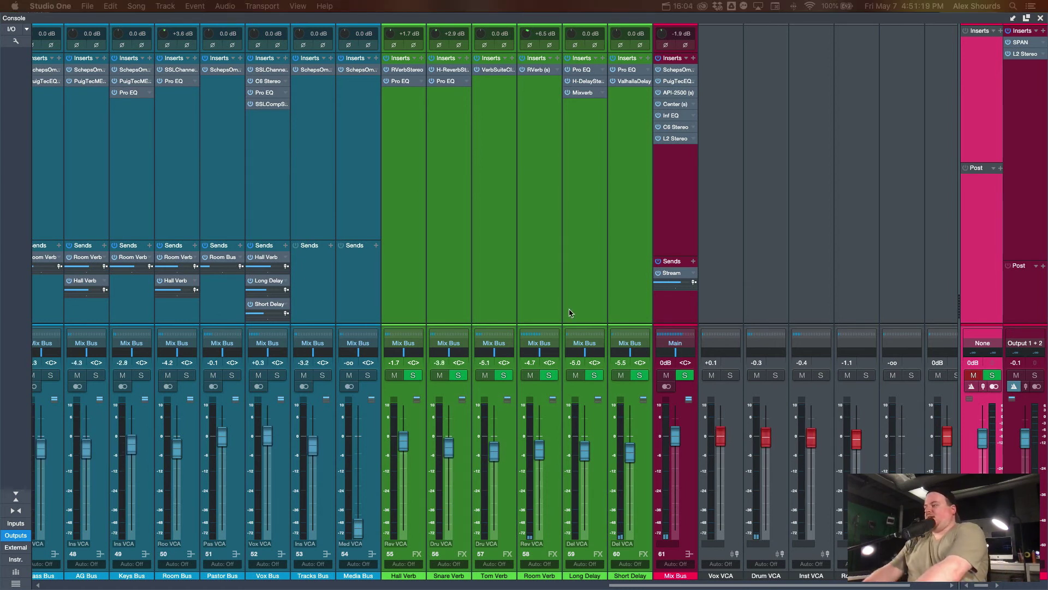
scroll(570, 312, "right", 3)
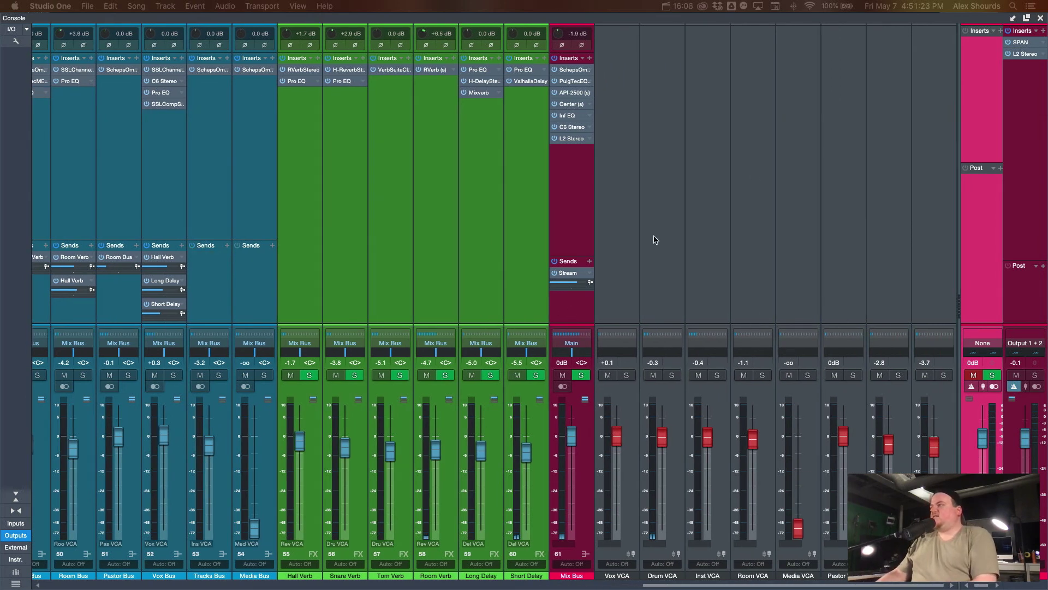
left_click(1042, 32)
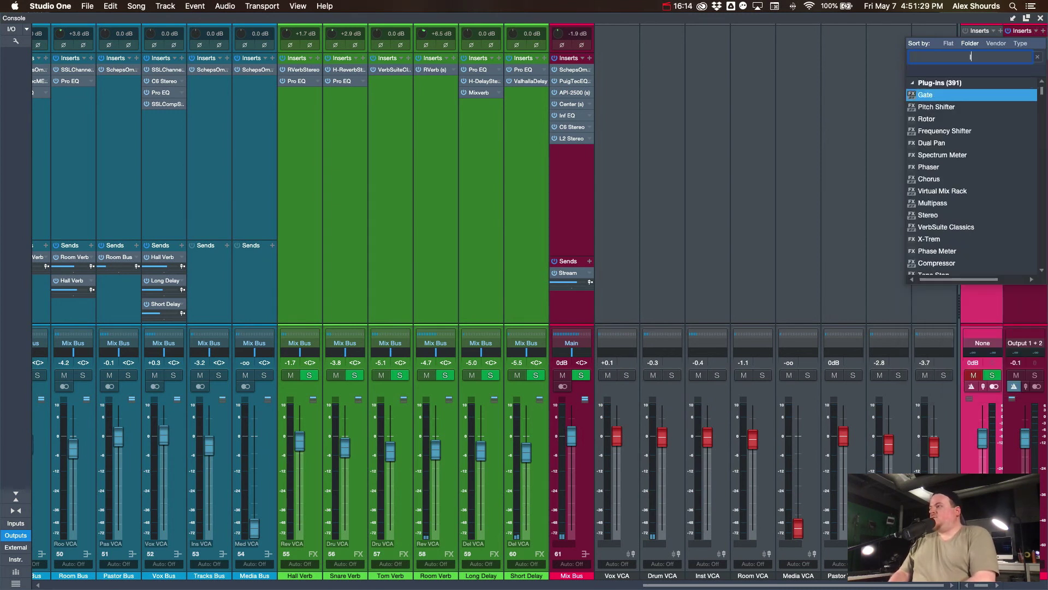
Search 'met' and add a Level Meter to the main output inserts, moving its window right.
type("met")
left_click(941, 135)
key("Return")
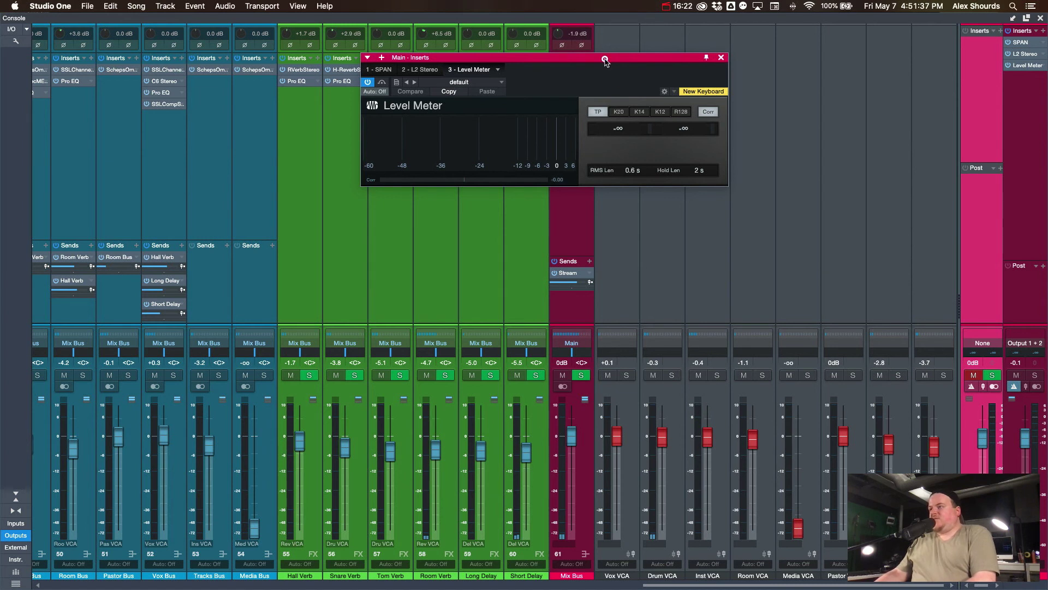
left_click_drag(608, 62, 825, 71)
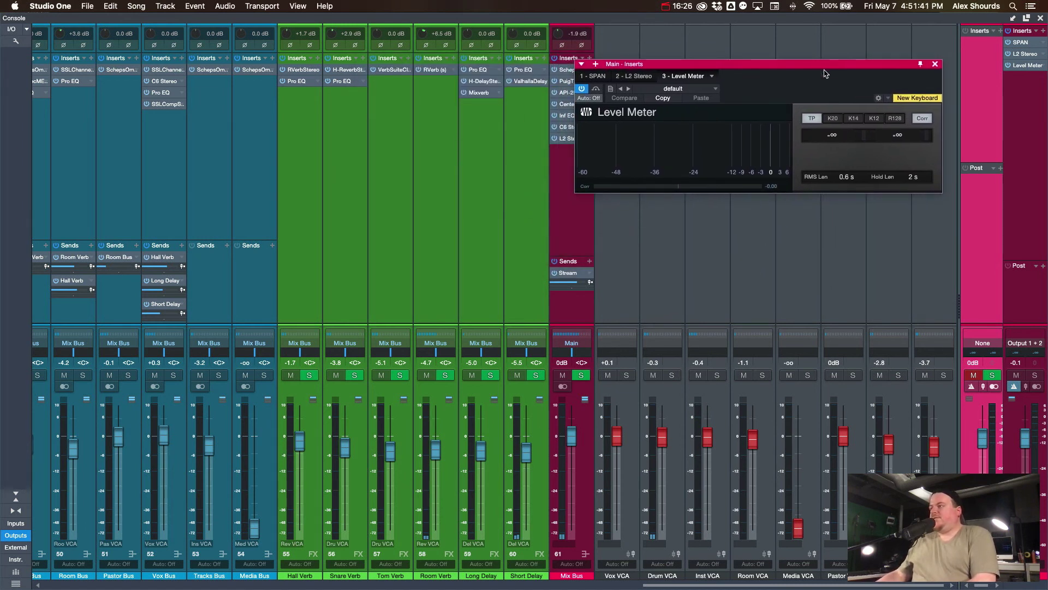
key("space")
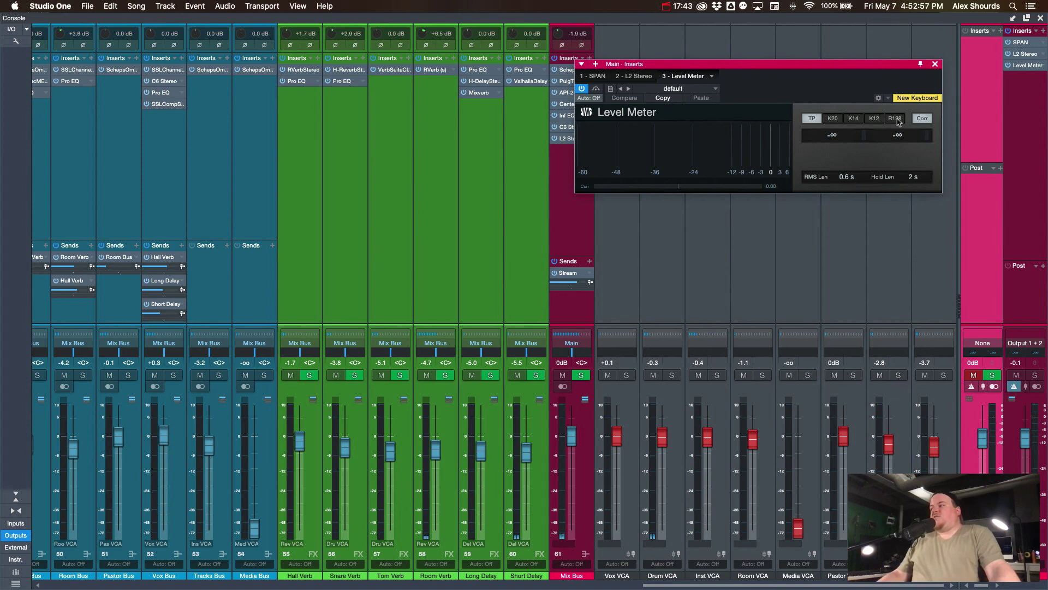
Close the Level Meter, then open, check and close the Mix Bus L2 Stereo limiter.
left_click(935, 65)
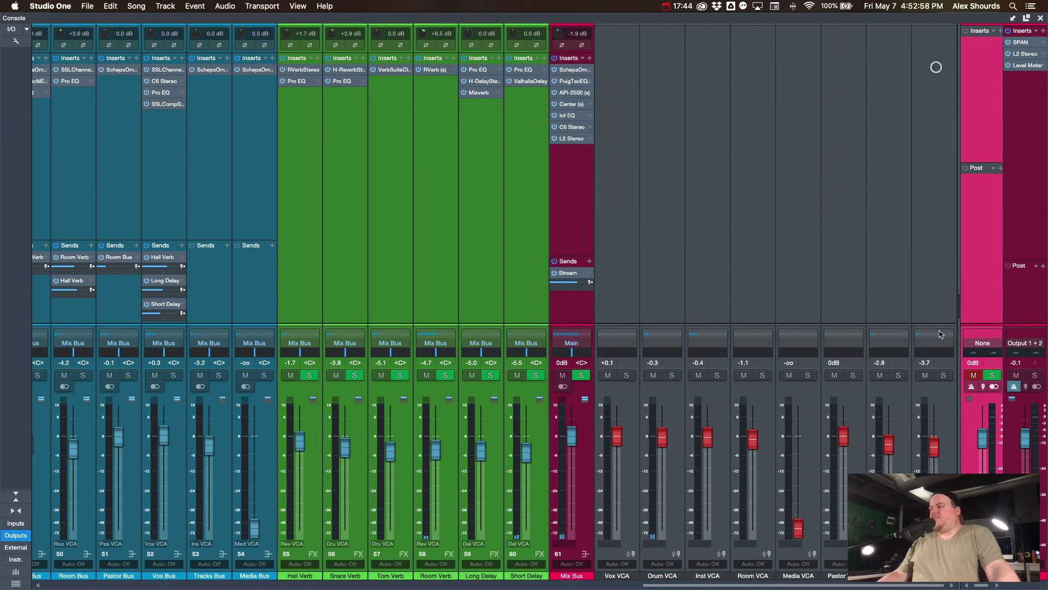
left_click(572, 138)
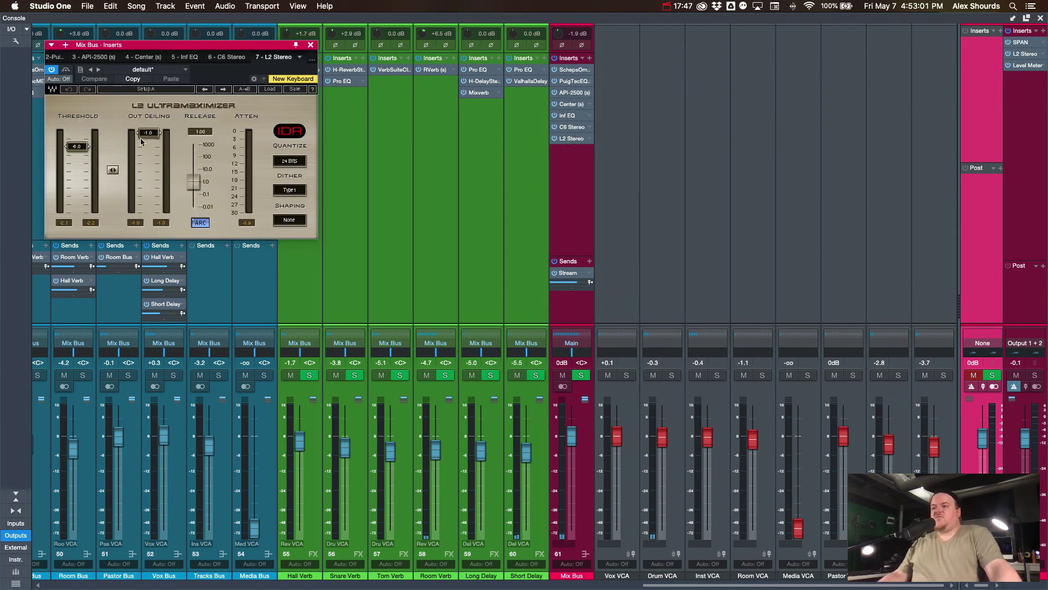
left_click(311, 44)
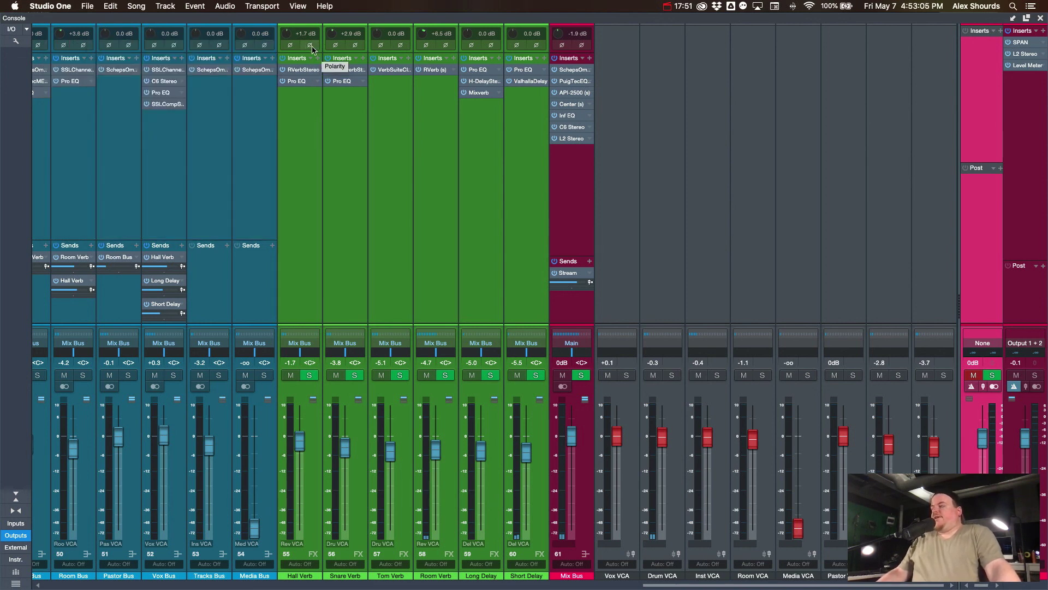
scroll(312, 49, "left", 2)
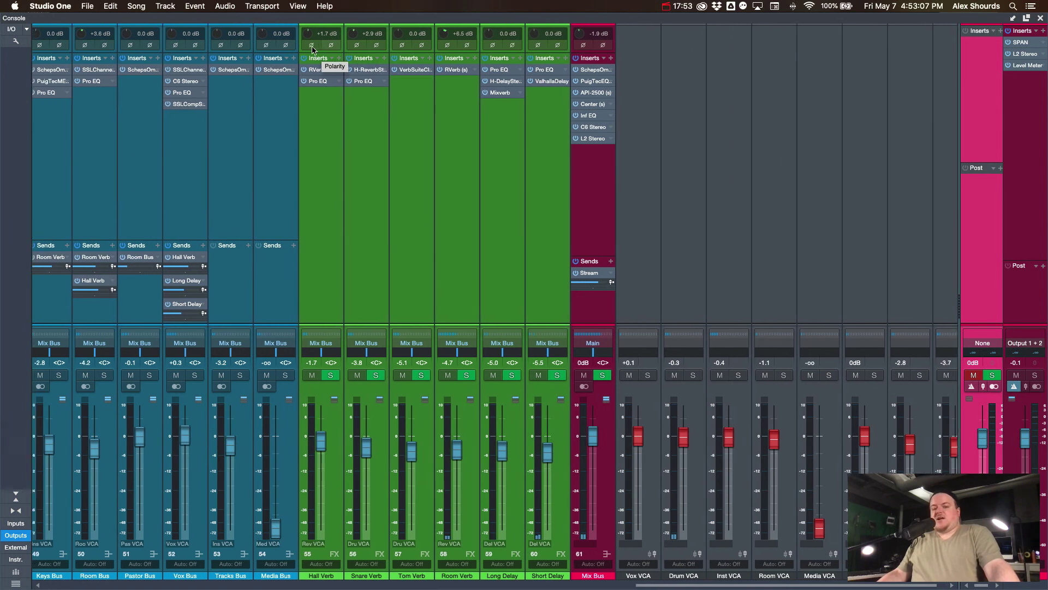